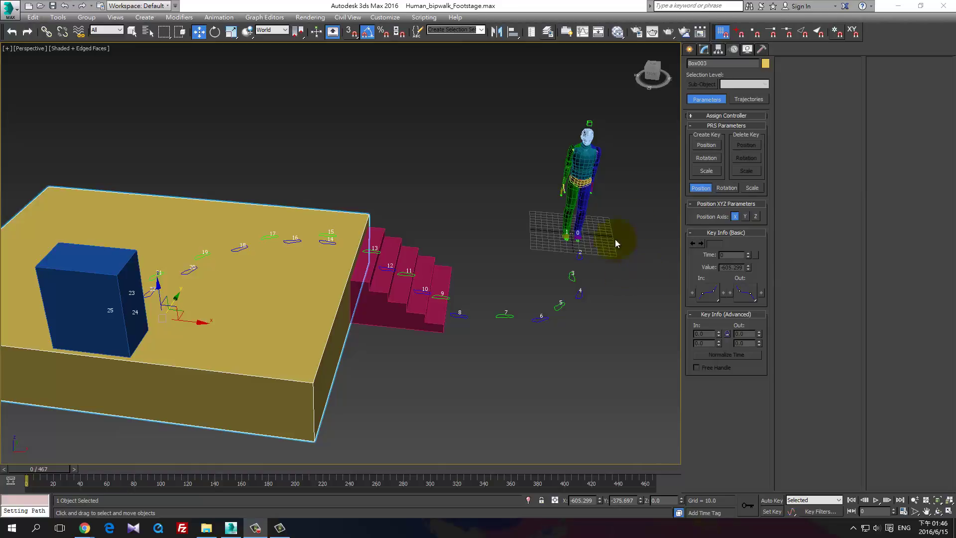
# - Orbit to face the biped with edged faces on, scrub to frame 327, return to frame 0
pyautogui.press('F4')
pyautogui.keyDown('alt'); pyautogui.moveTo(592, 234); pyautogui.dragTo(495, 260, button='middle'); pyautogui.keyUp('alt')
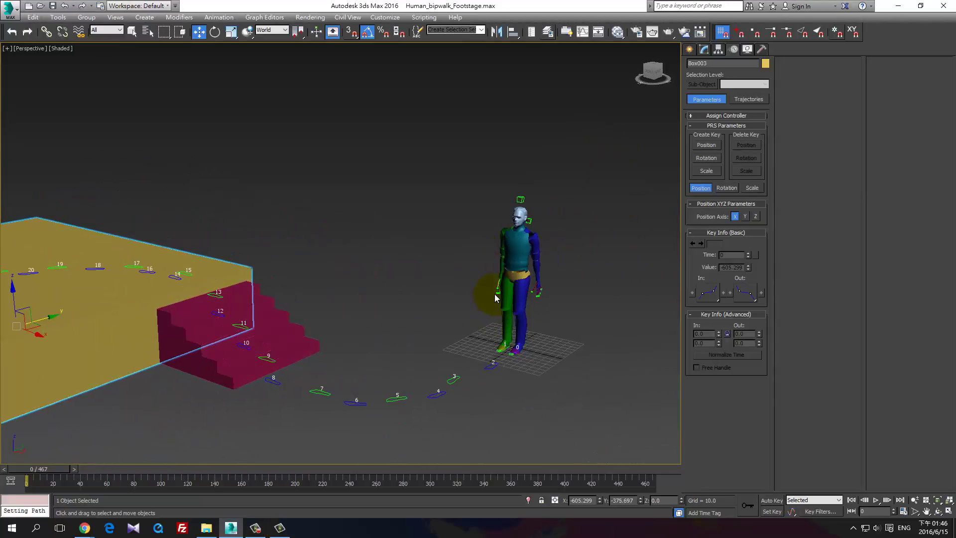
pyautogui.press('F4')
pyautogui.keyDown('alt'); pyautogui.moveTo(483, 320); pyautogui.dragTo(406, 372, button='middle'); pyautogui.keyUp('alt')
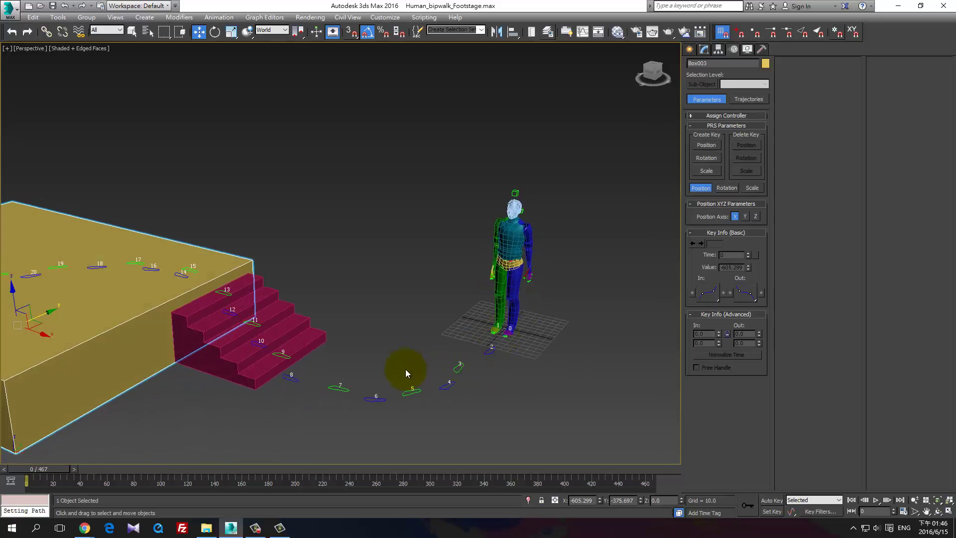
pyautogui.moveTo(64, 469)
pyautogui.mouseDown()
pyautogui.moveTo(459, 471)
pyautogui.moveTo(15, 469)
pyautogui.mouseUp()
pyautogui.press('w')
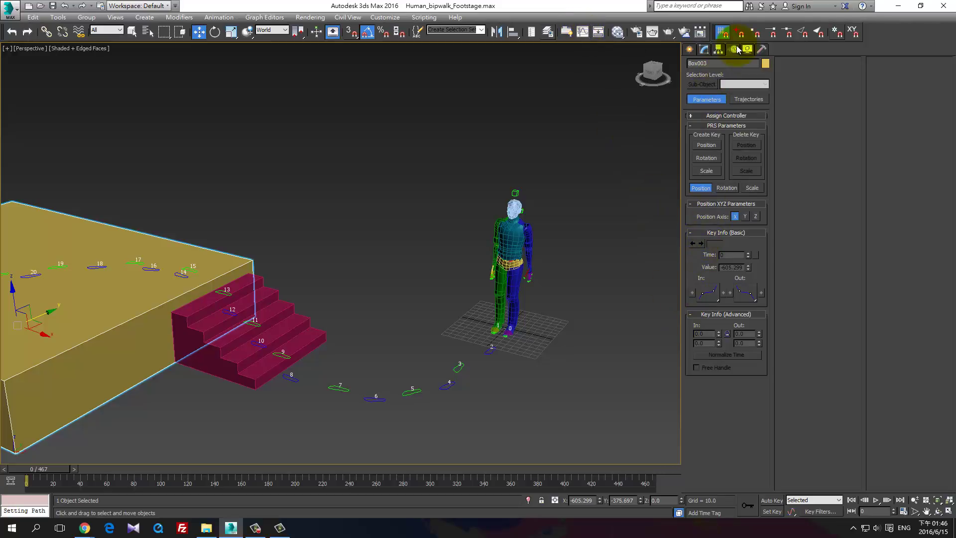
# - Select the Bip001 Spine2 chest bone and show its Quaternion/Euler rotation settings
pyautogui.click(515, 232)
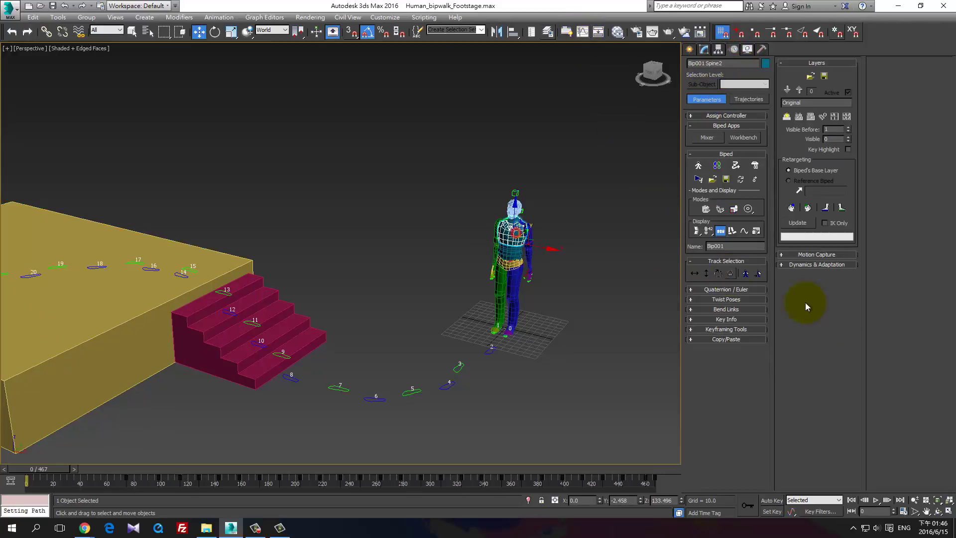
pyautogui.click(716, 291)
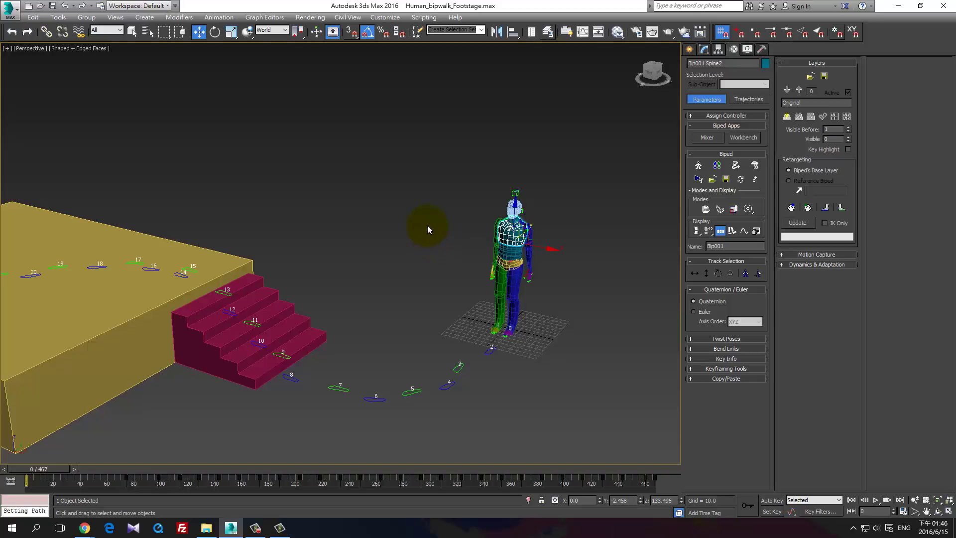
pyautogui.keyDown('shift'); pyautogui.rightClick(388, 158); pyautogui.keyUp('shift')
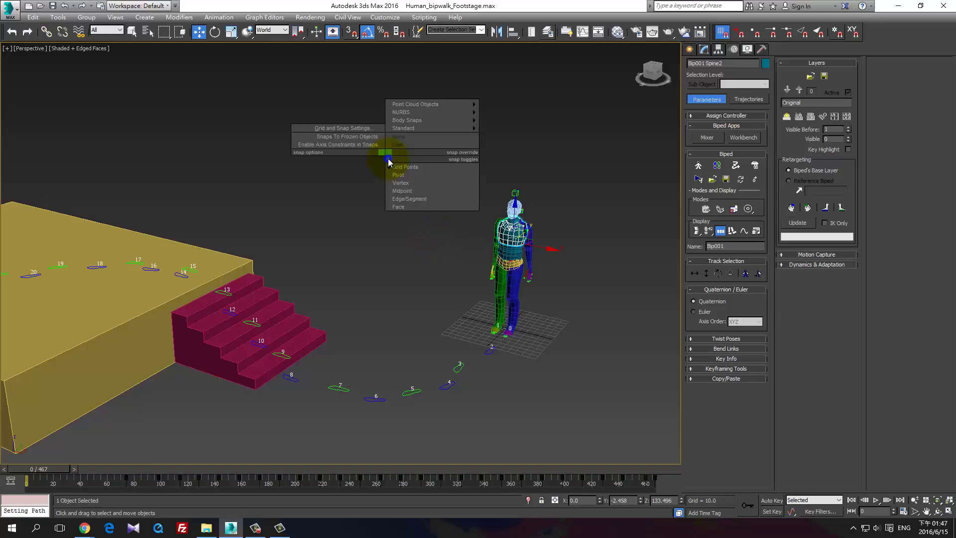
pyautogui.click(356, 179)
pyautogui.rightClick(363, 162)
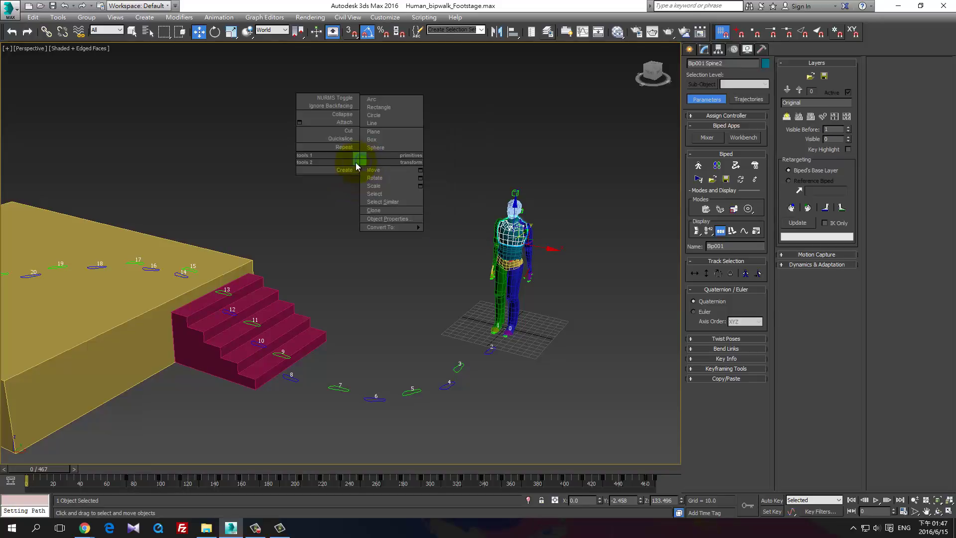
pyautogui.click(350, 232)
pyautogui.rightClick(373, 155)
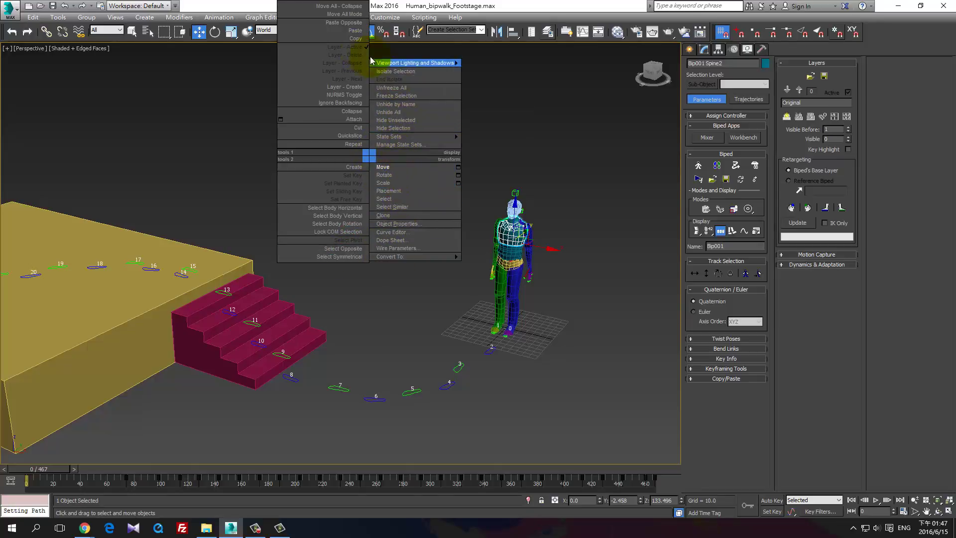
pyautogui.click(383, 289)
pyautogui.keyDown('alt'); pyautogui.rightClick(369, 181); pyautogui.keyUp('alt')
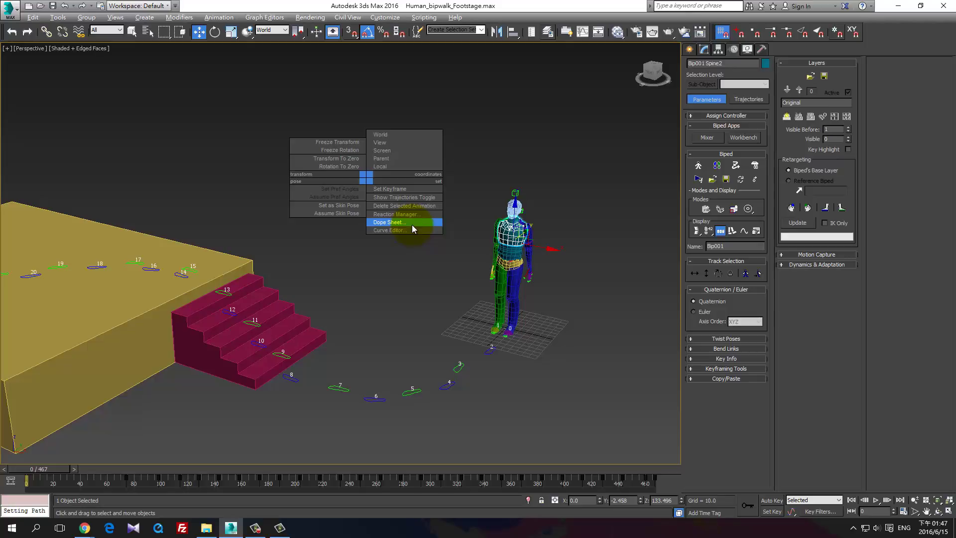
pyautogui.click(583, 34)
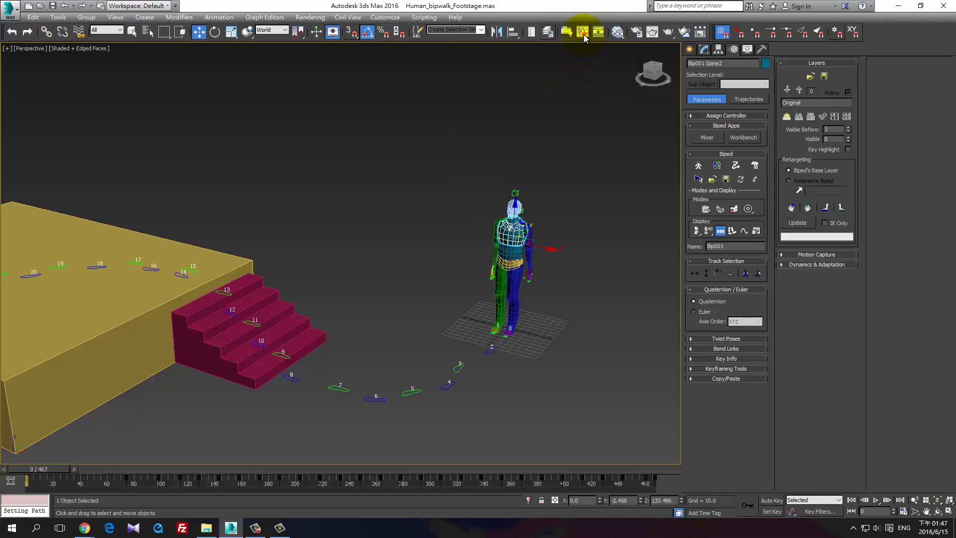
pyautogui.click(583, 34)
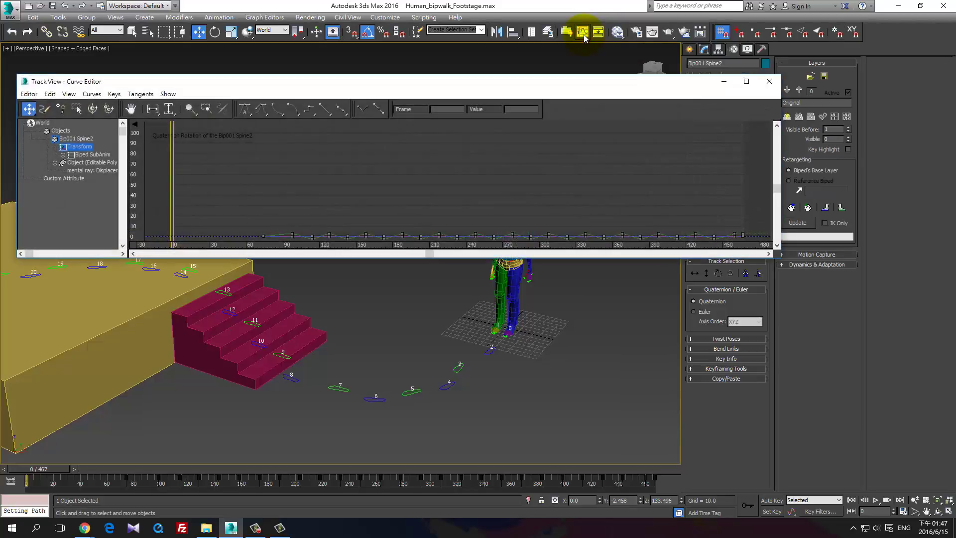
pyautogui.click(30, 94)
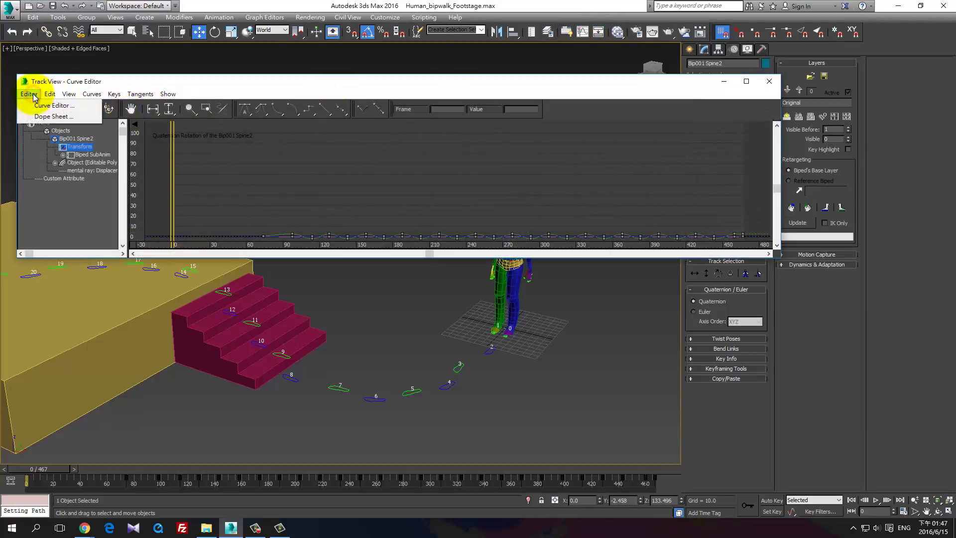
pyautogui.click(50, 118)
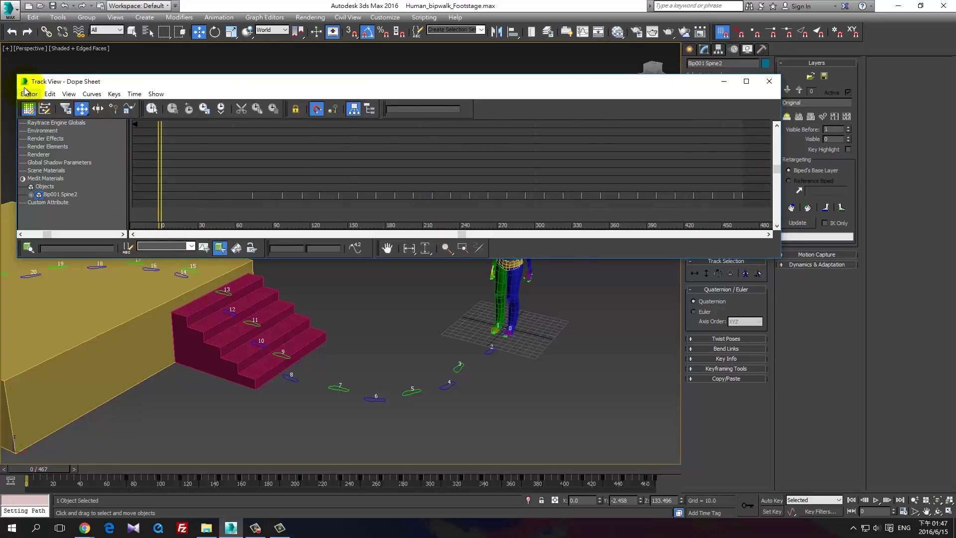
pyautogui.moveTo(734, 195); pyautogui.dragTo(157, 199)
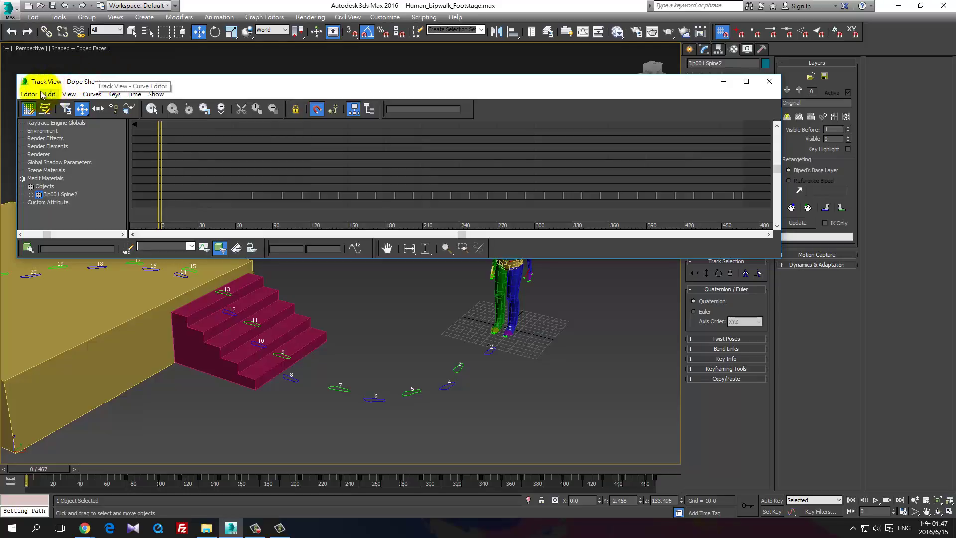
pyautogui.click(39, 96)
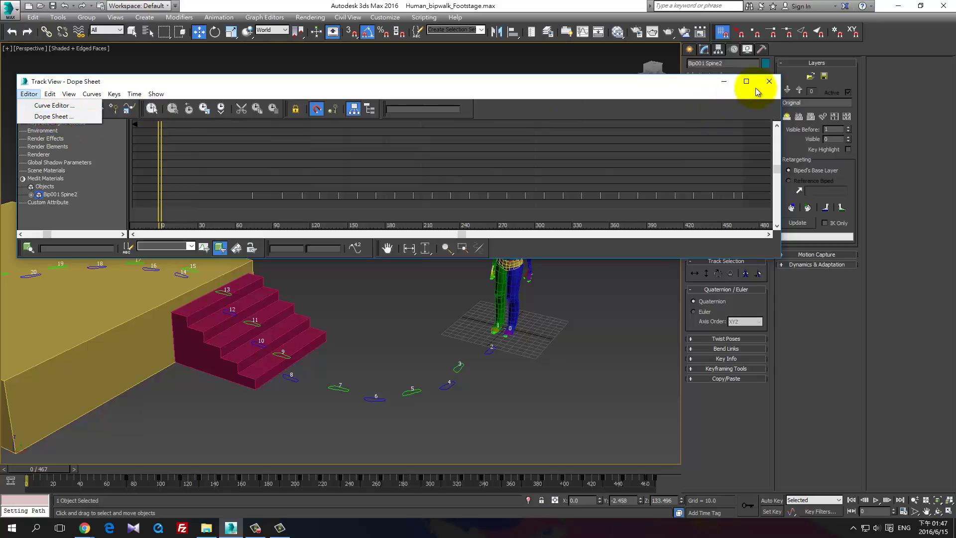
pyautogui.click(769, 81)
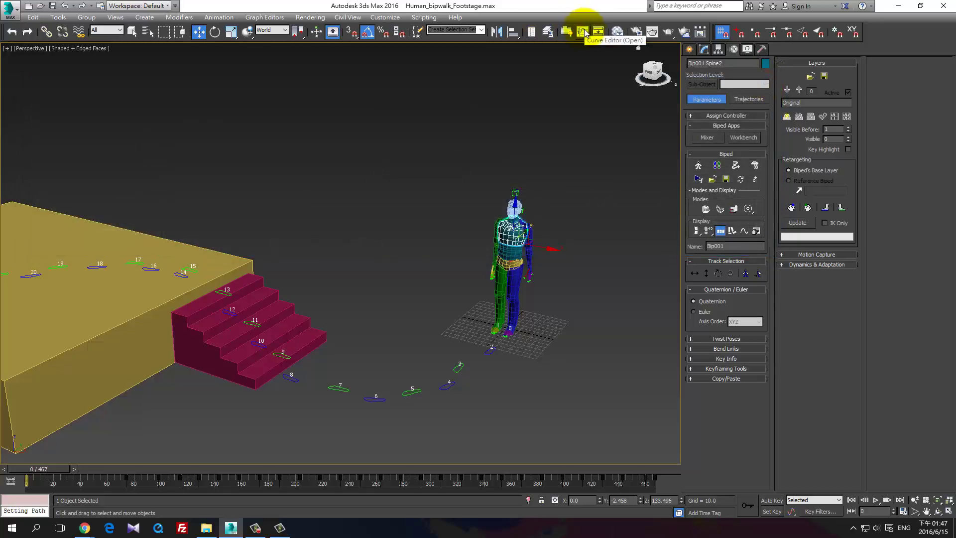
# - Turn on grid-point snapping from a quad menu, then open the Dope Sheet from the animation menu
pyautogui.rightClick(473, 105)
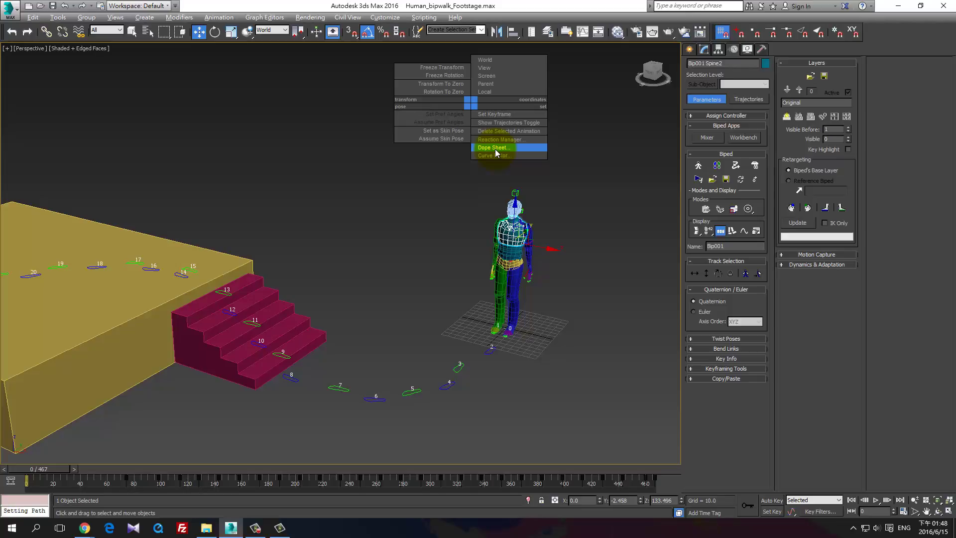
pyautogui.click(333, 181)
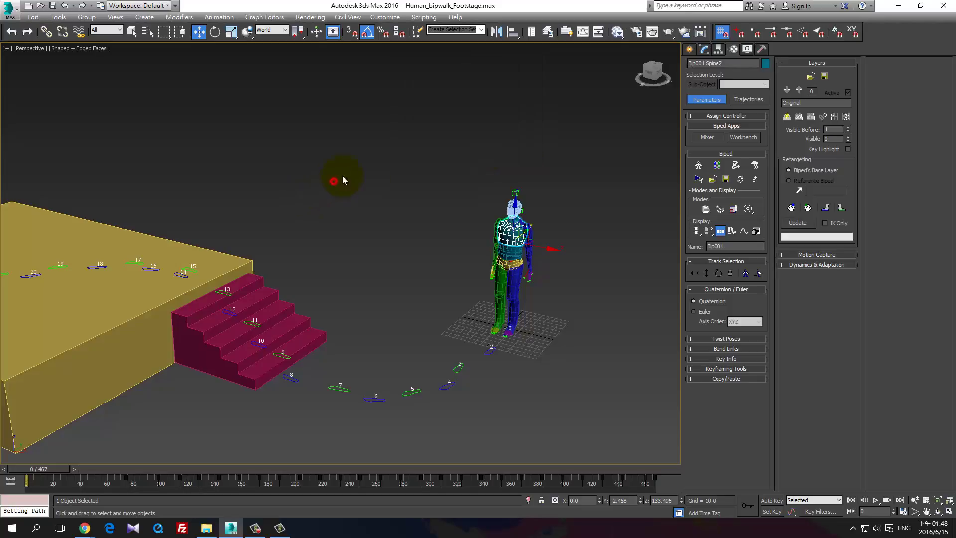
pyautogui.keyDown('ctrl'); pyautogui.rightClick(383, 155); pyautogui.keyUp('ctrl')
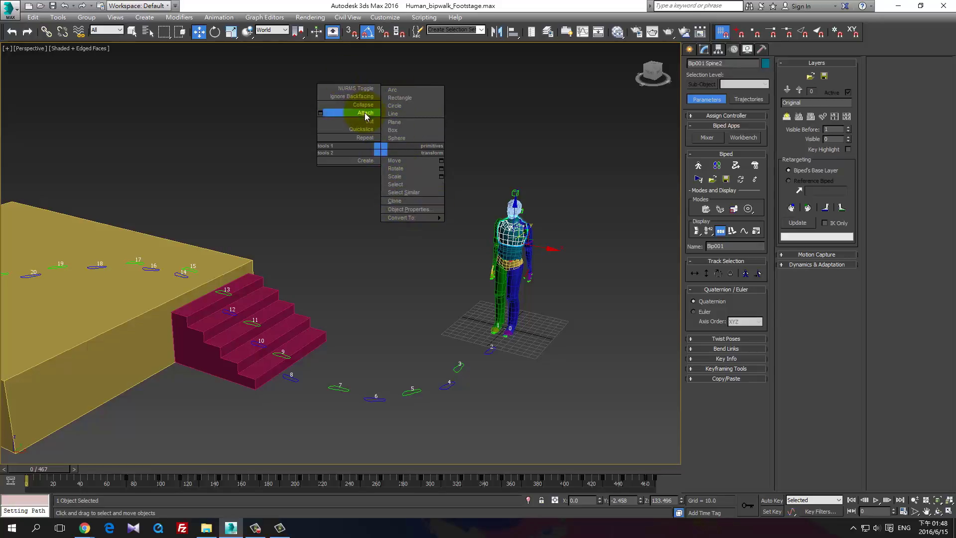
pyautogui.click(353, 210)
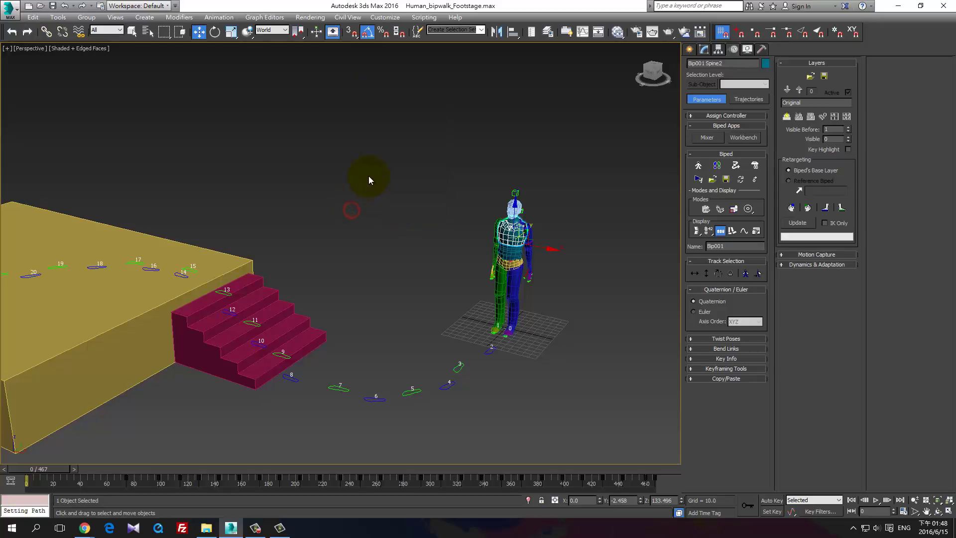
pyautogui.keyDown('shift'); pyautogui.rightClick(354, 149); pyautogui.keyUp('shift')
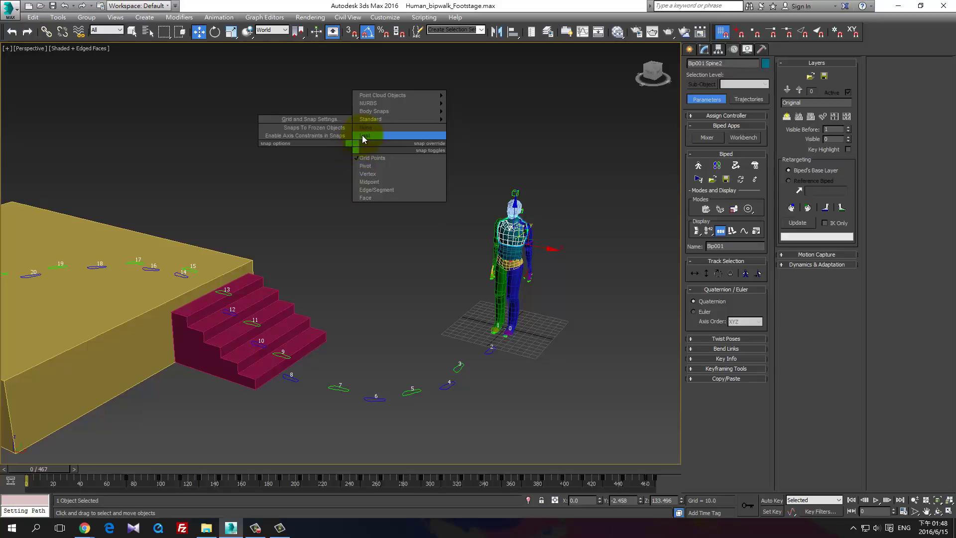
pyautogui.click(378, 158)
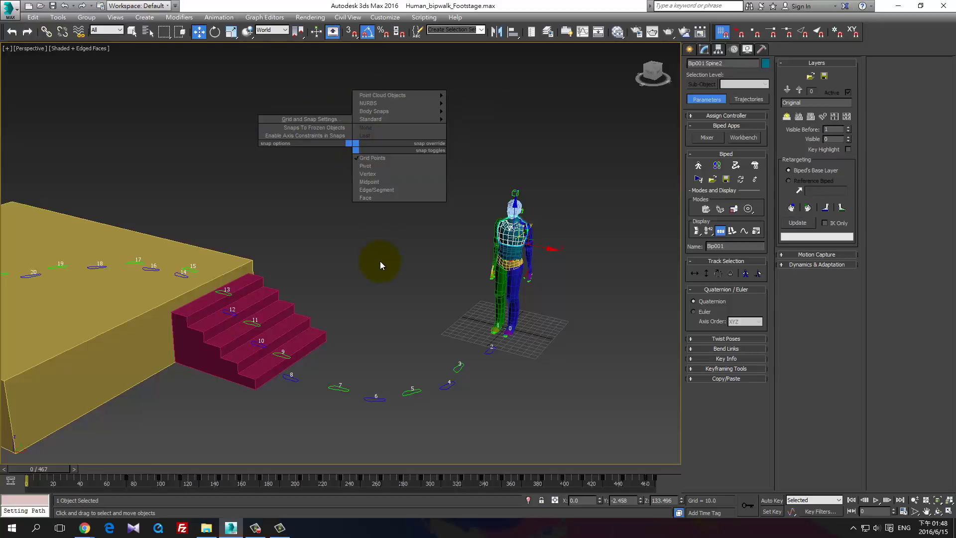
pyautogui.click(380, 261)
pyautogui.keyDown('alt'); pyautogui.rightClick(380, 177); pyautogui.keyUp('alt')
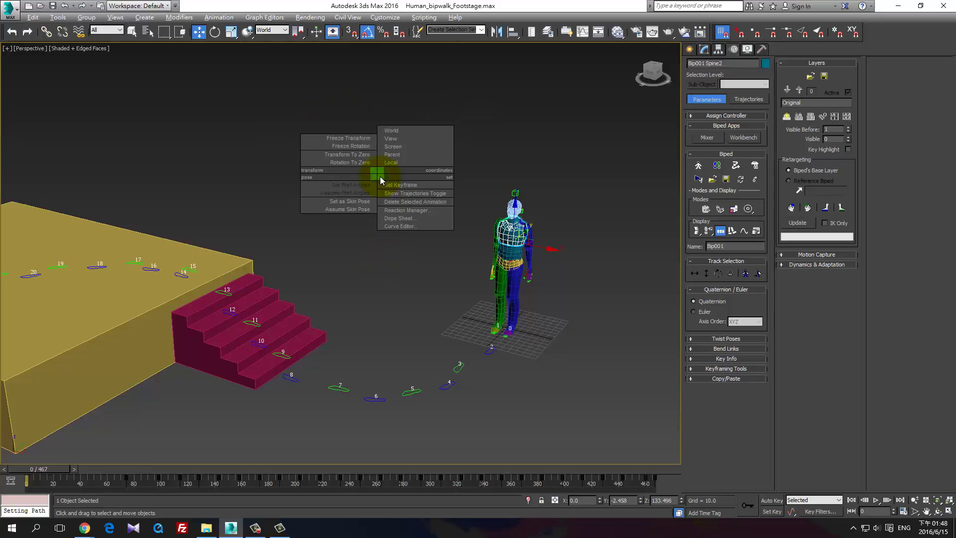
pyautogui.click(398, 218)
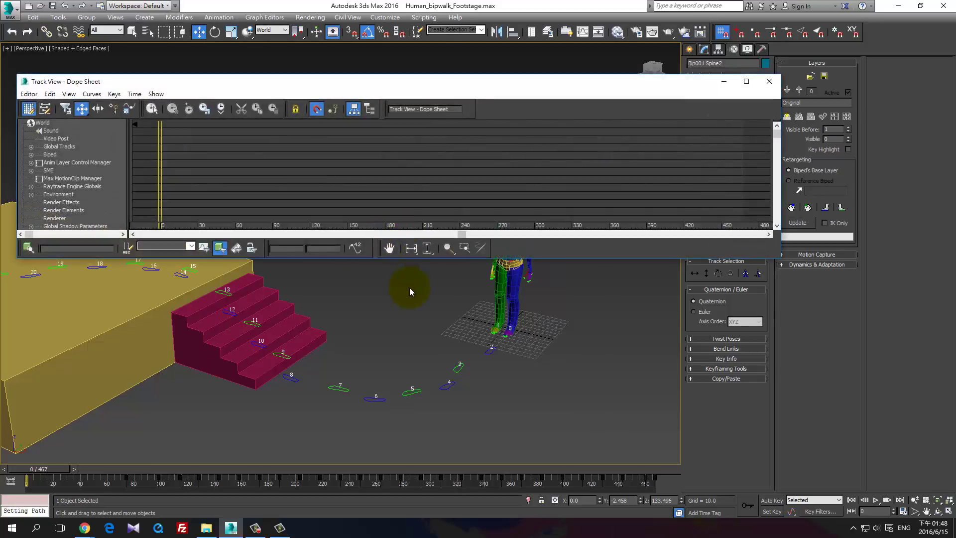
# - Dismiss the render quad menu and move the Dope Sheet window higher over the scene
pyautogui.keyDown('ctrl'); pyautogui.keyDown('alt'); pyautogui.rightClick(415, 307); pyautogui.keyUp('alt'); pyautogui.keyUp('ctrl')
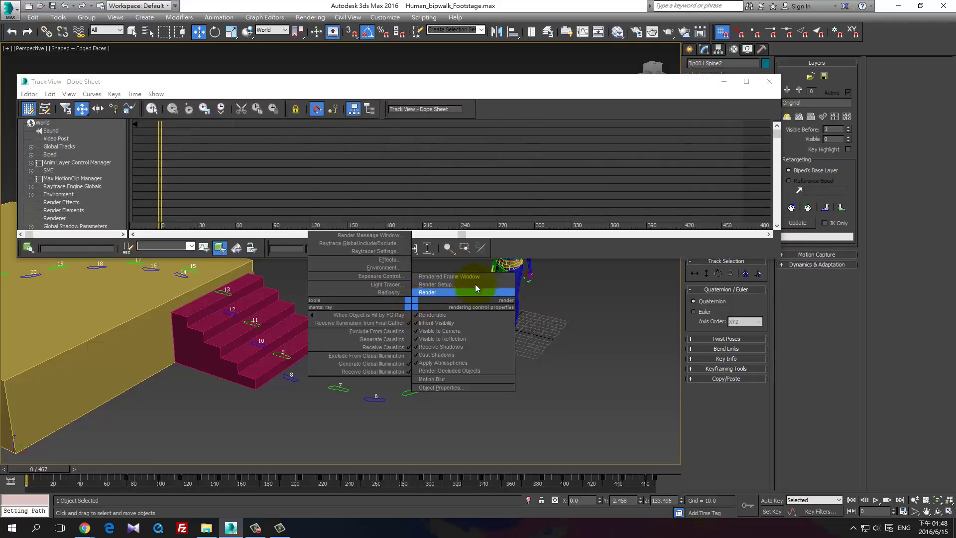
pyautogui.click(523, 312)
pyautogui.moveTo(450, 100); pyautogui.dragTo(442, 70)
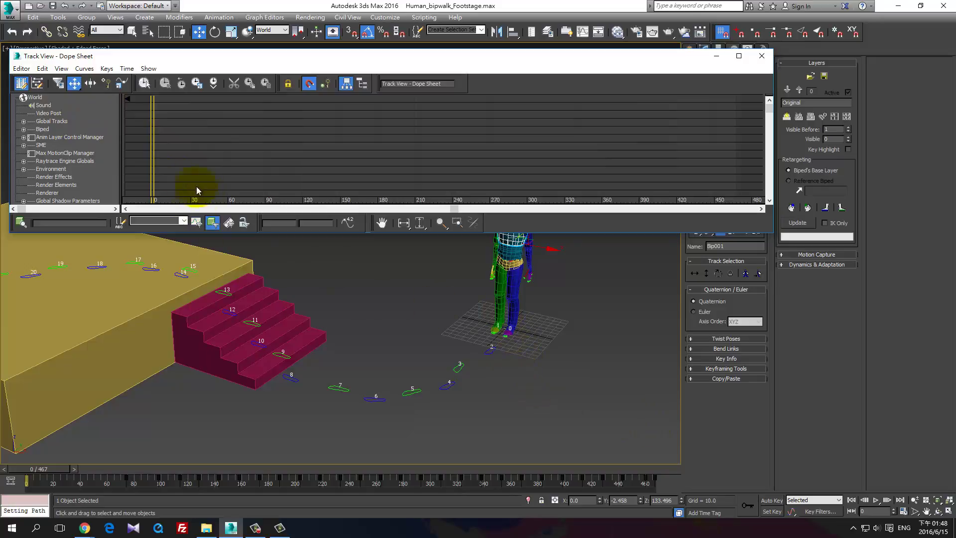
# - Expand Bip001 Spine2 in the Dope Sheet and select all its Transform keys
pyautogui.scroll(-3, 106, 149)
pyautogui.scroll(-2, 105, 165)
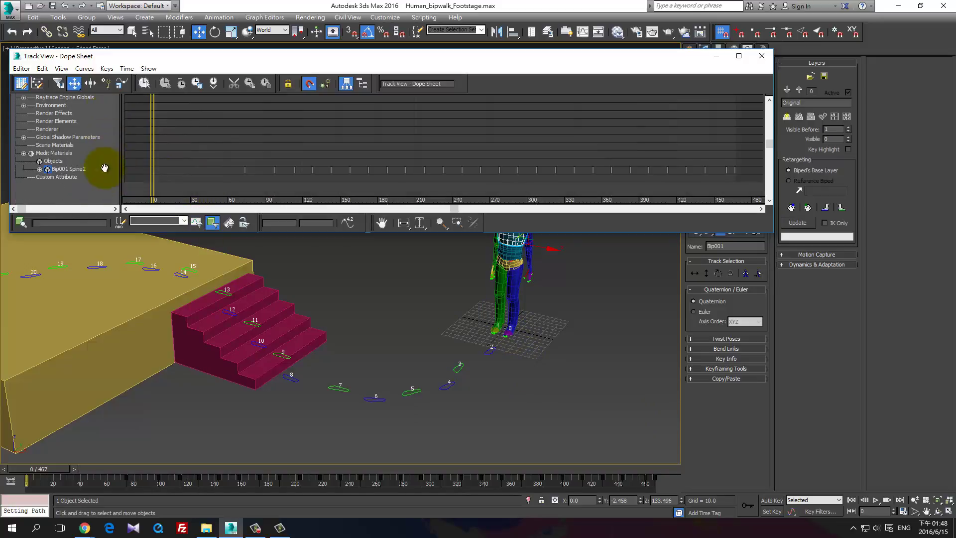
pyautogui.click(70, 169)
pyautogui.click(40, 169)
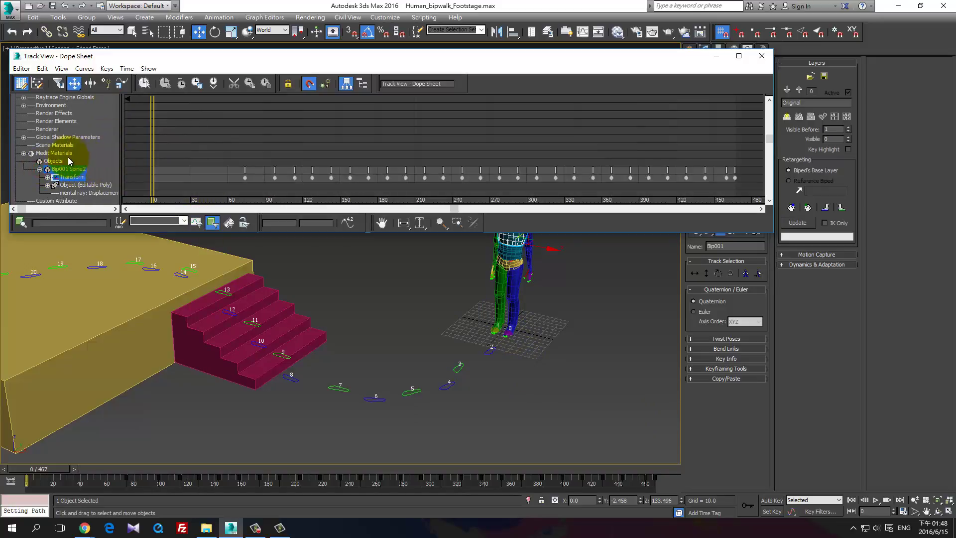
pyautogui.click(65, 169)
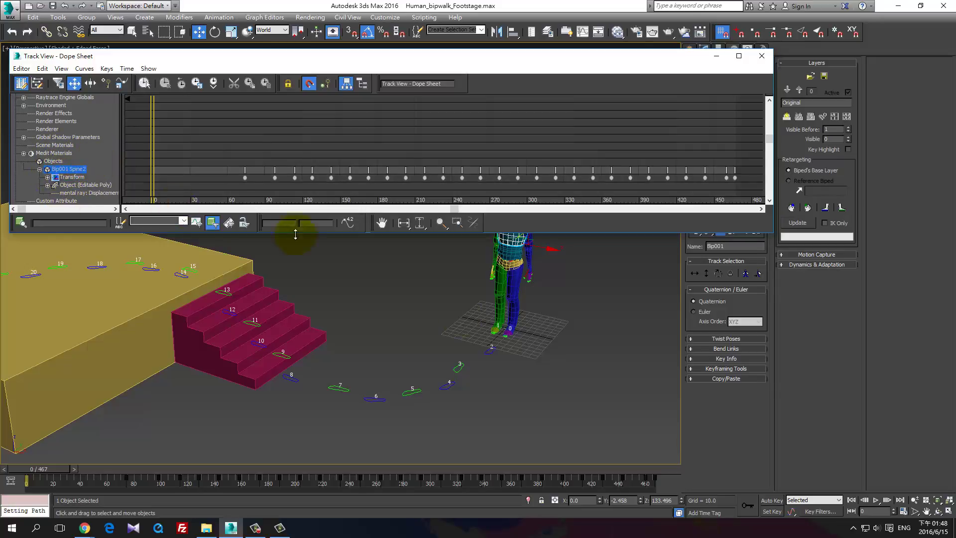
pyautogui.moveTo(682, 73); pyautogui.dragTo(686, 35)
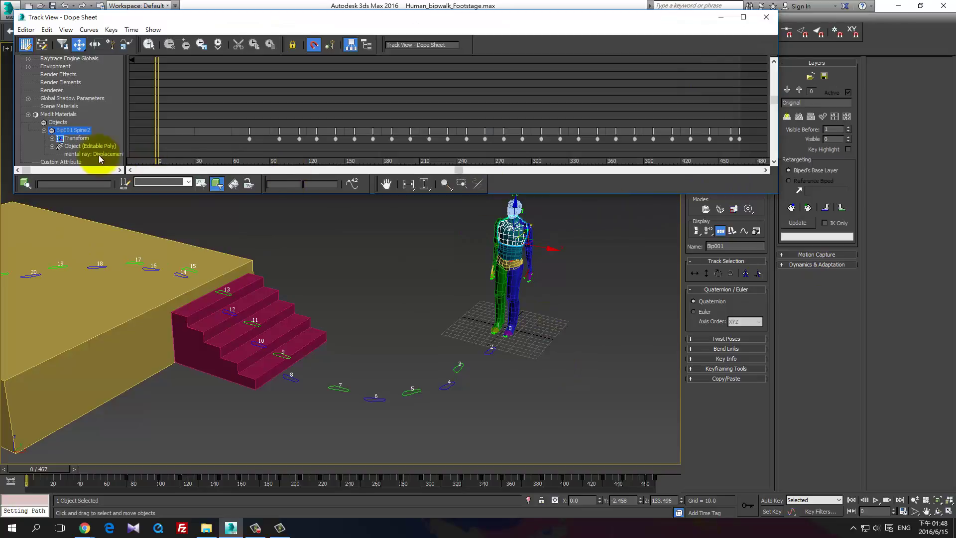
pyautogui.moveTo(227, 145); pyautogui.dragTo(786, 132)
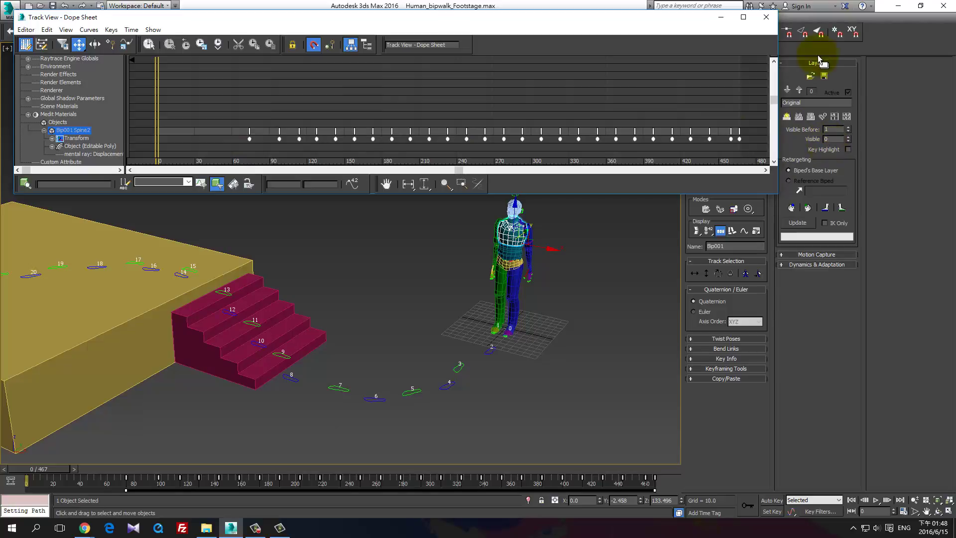
pyautogui.moveTo(628, 20)
pyautogui.mouseDown()
pyautogui.moveTo(647, 220)
pyautogui.moveTo(639, 288)
pyautogui.mouseUp()
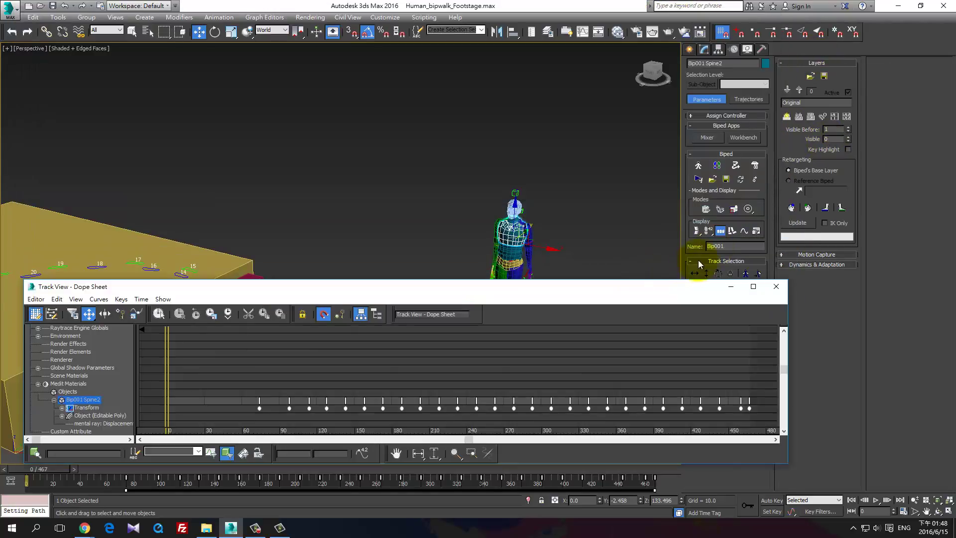
# - Enable Footstep Mode and expand Bip001 Footsteps to show footstep keys 0–24
pyautogui.click(717, 165)
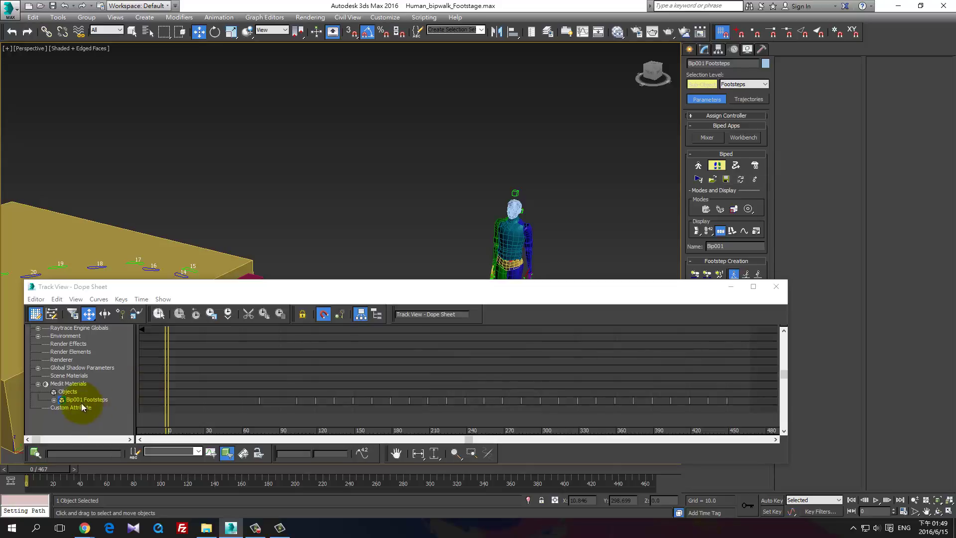
pyautogui.click(54, 399)
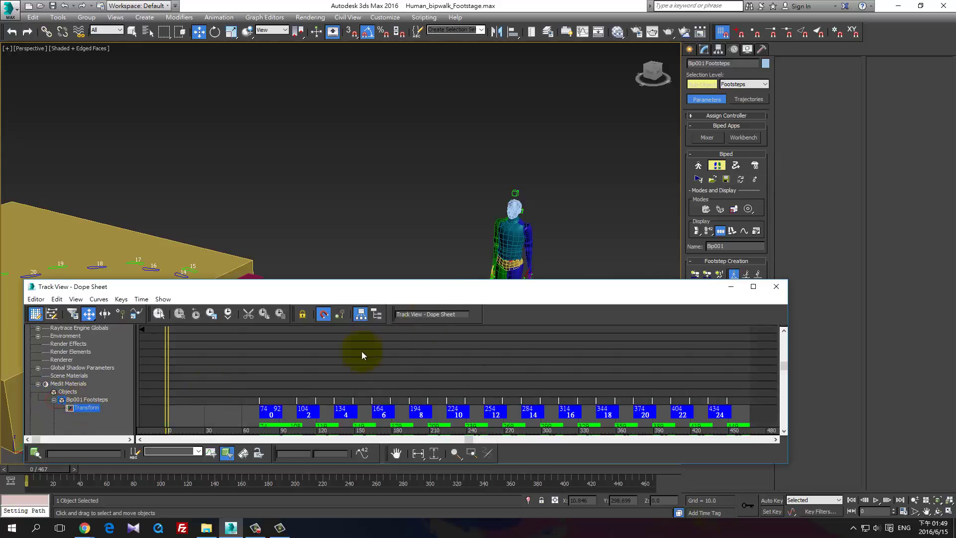
pyautogui.moveTo(454, 292); pyautogui.dragTo(450, 49)
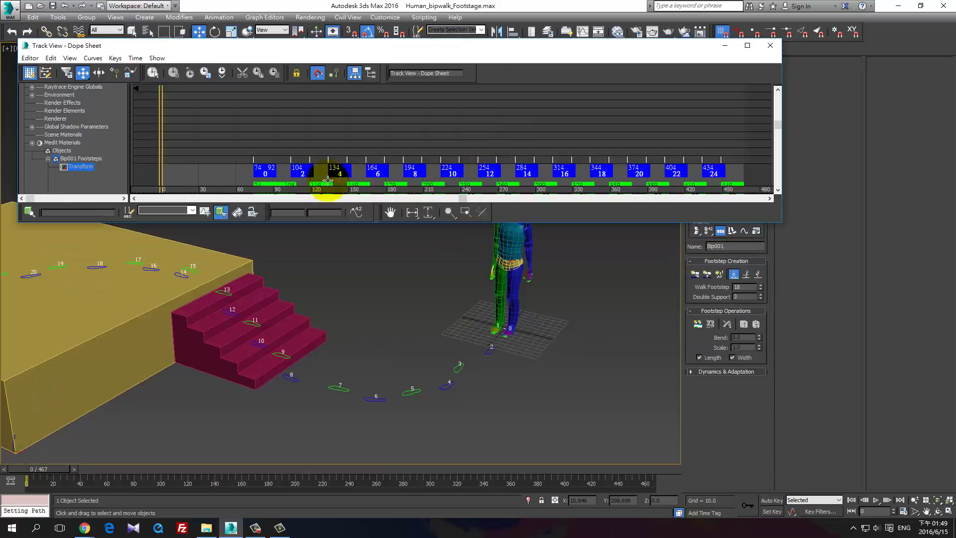
# - Reveal the green footstep row and select footstep 3's key at frame 119
pyautogui.moveTo(433, 145); pyautogui.dragTo(429, 105, button='middle')
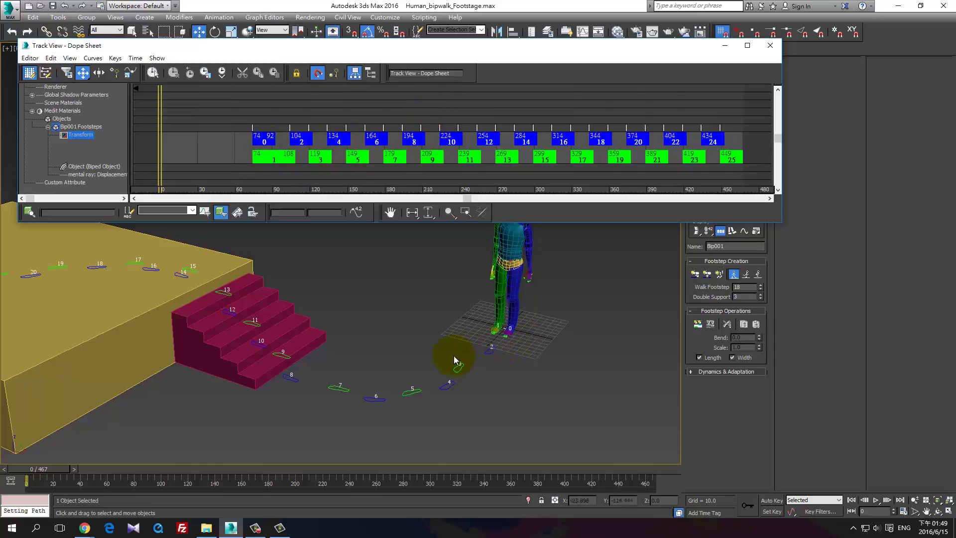
pyautogui.click(299, 137)
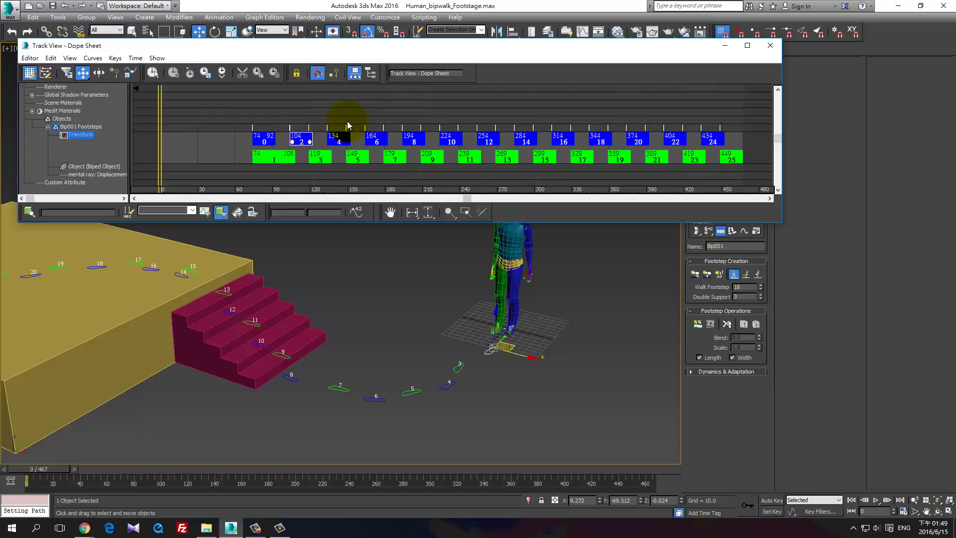
pyautogui.click(321, 158)
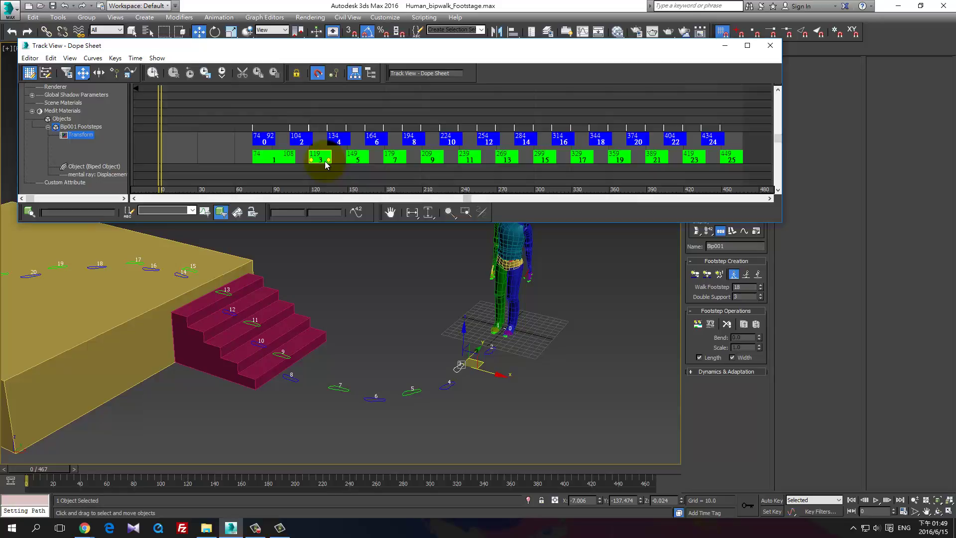
pyautogui.click(310, 159)
pyautogui.click(312, 160)
# - Select footstep 2's key at frame 104 on the Footsteps track
pyautogui.click(273, 156)
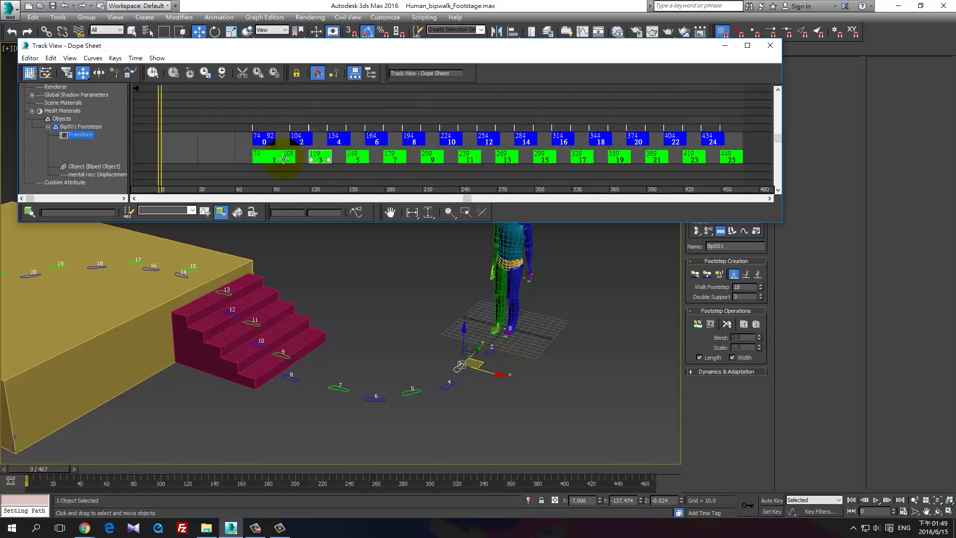
pyautogui.click(289, 156)
pyautogui.click(296, 141)
pyautogui.click(263, 141)
pyautogui.click(285, 157)
pyautogui.click(304, 141)
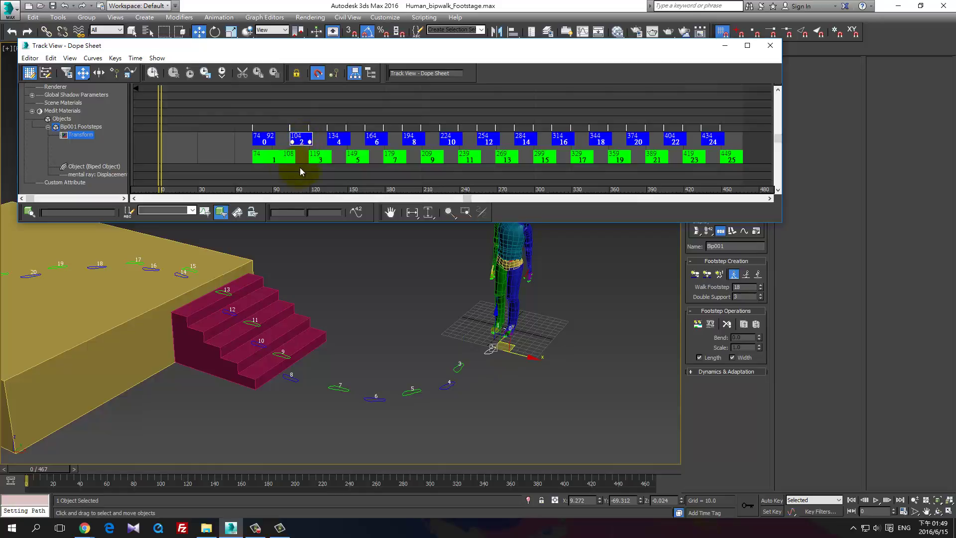
pyautogui.click(306, 135)
pyautogui.click(301, 144)
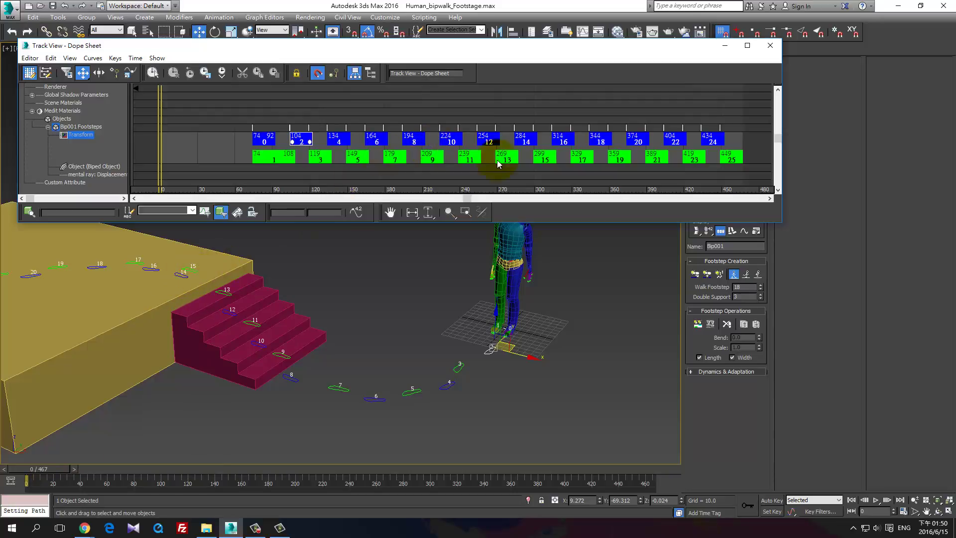
# - Box-select footsteps 14–25 and drag them later so footstep 14 starts at frame 357
pyautogui.moveTo(495, 154); pyautogui.dragTo(341, 154, button='middle')
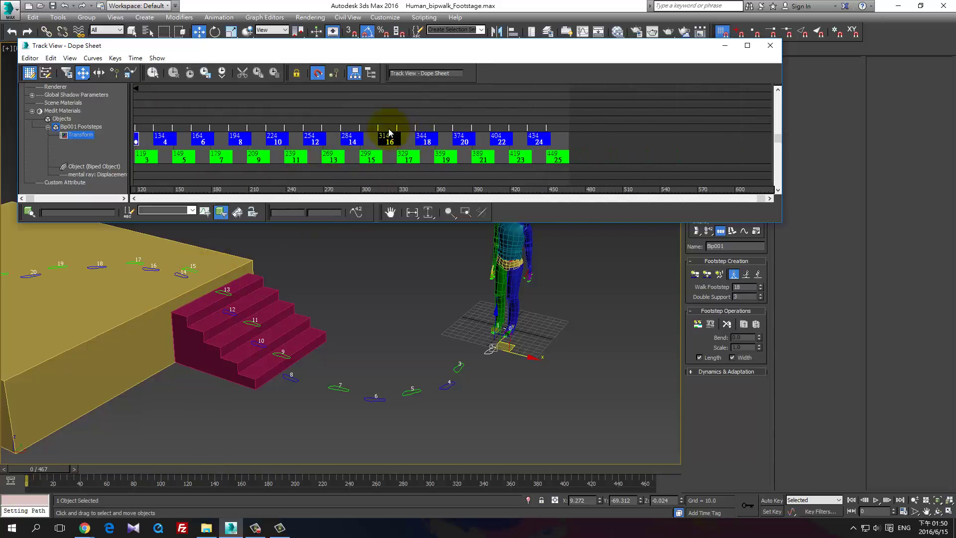
pyautogui.moveTo(342, 114); pyautogui.dragTo(645, 194)
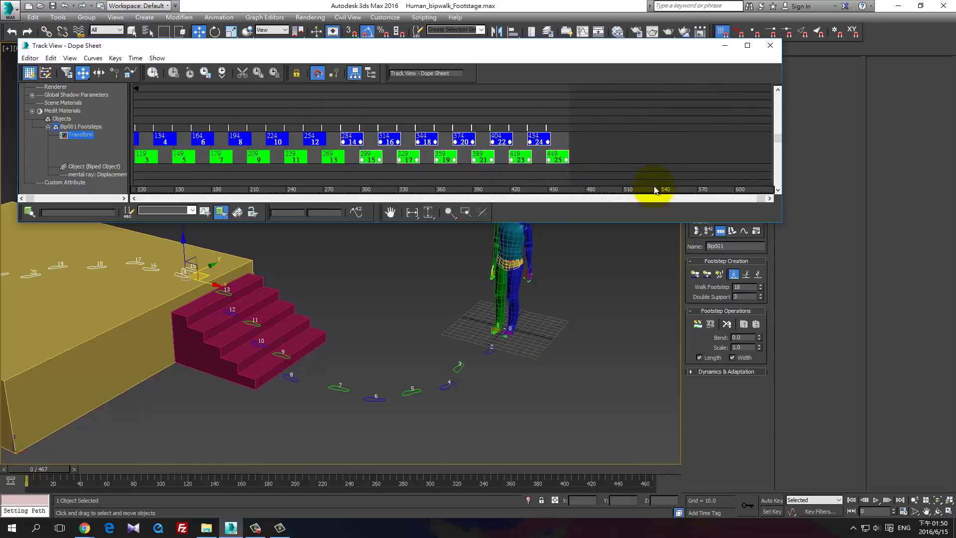
pyautogui.moveTo(347, 147)
pyautogui.mouseDown()
pyautogui.moveTo(341, 120)
pyautogui.moveTo(449, 147)
pyautogui.mouseUp()
pyautogui.click(351, 139)
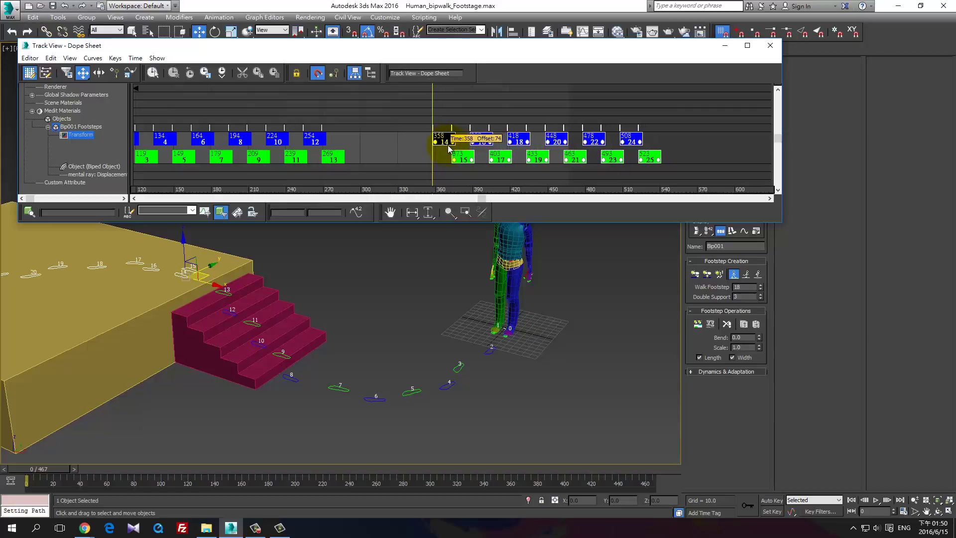
pyautogui.moveTo(449, 148); pyautogui.dragTo(448, 148)
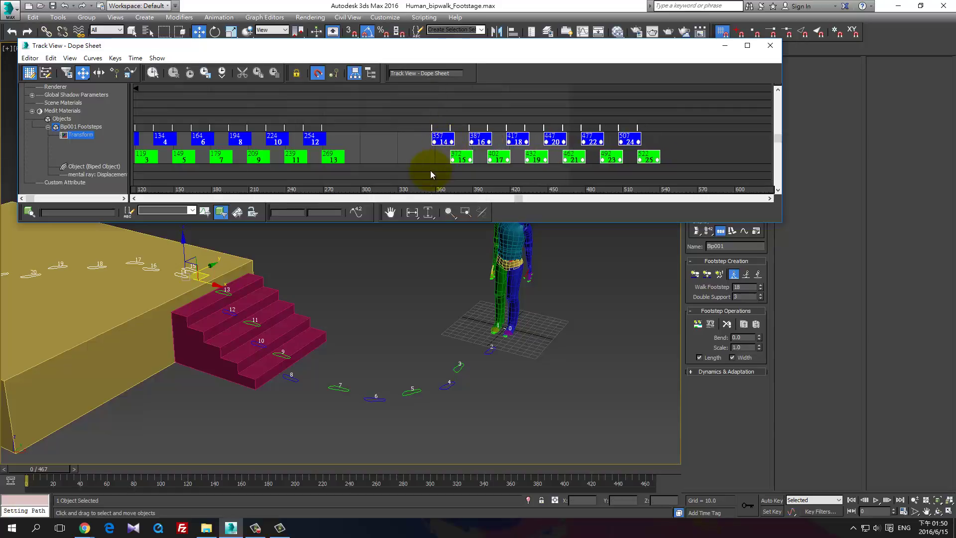
# - Select only footstep 14's key at frame 357
pyautogui.click(437, 144)
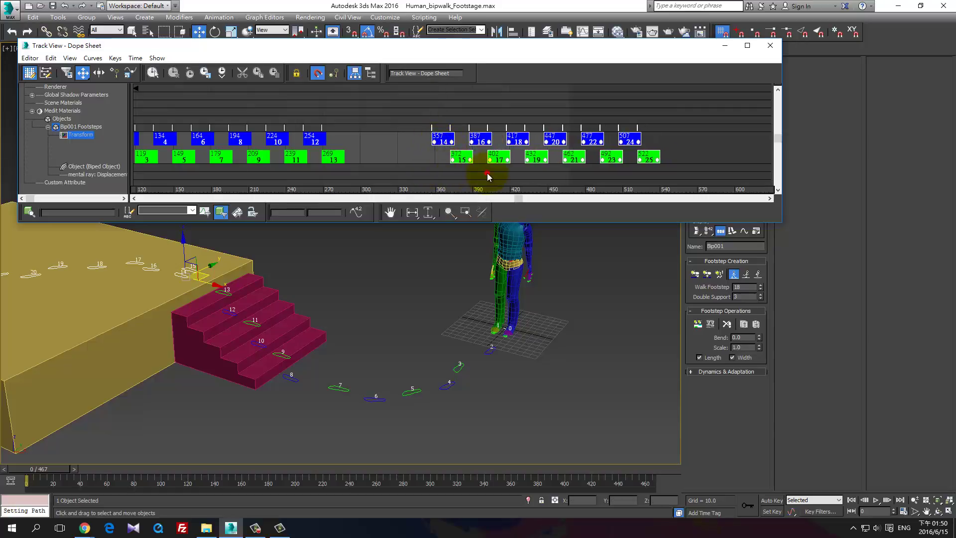
pyautogui.click(443, 142)
pyautogui.click(453, 158)
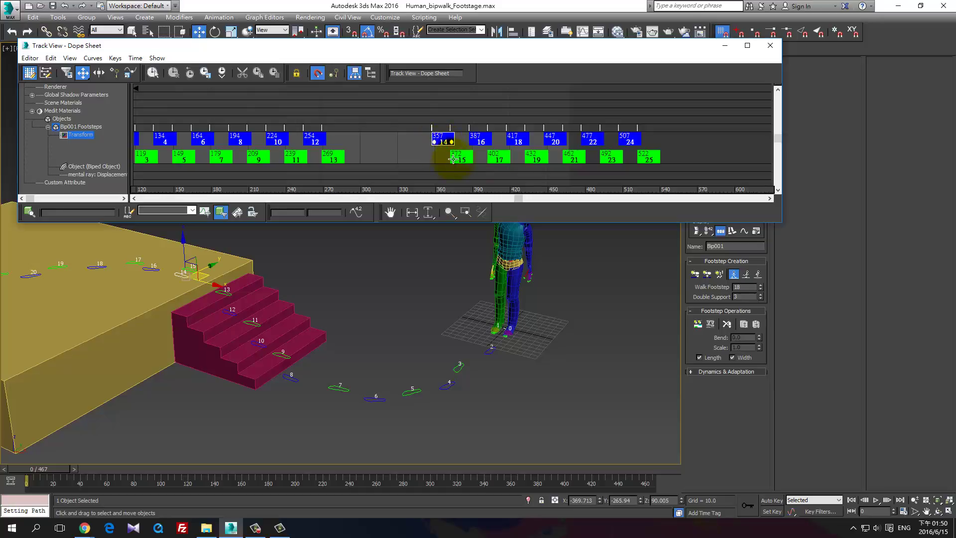
pyautogui.click(434, 145)
pyautogui.click(435, 143)
pyautogui.click(448, 156)
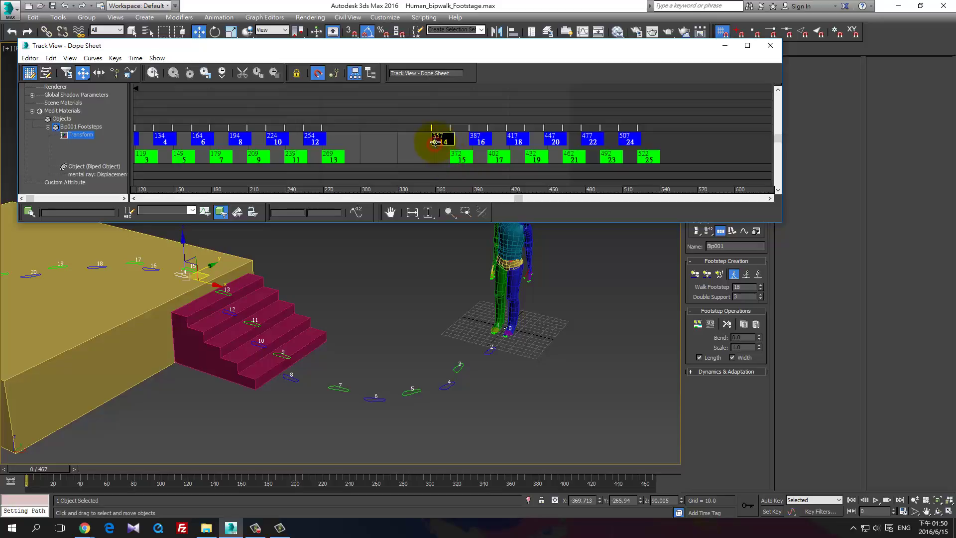
# - Stretch footstep 14 to start at frame 284, then deselect it
pyautogui.moveTo(435, 145); pyautogui.dragTo(346, 155)
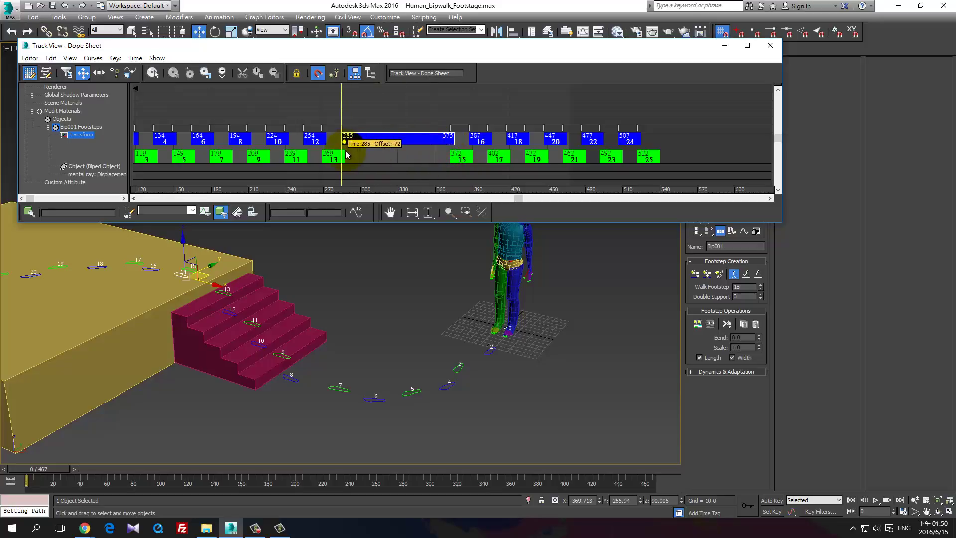
pyautogui.moveTo(345, 153); pyautogui.dragTo(344, 154)
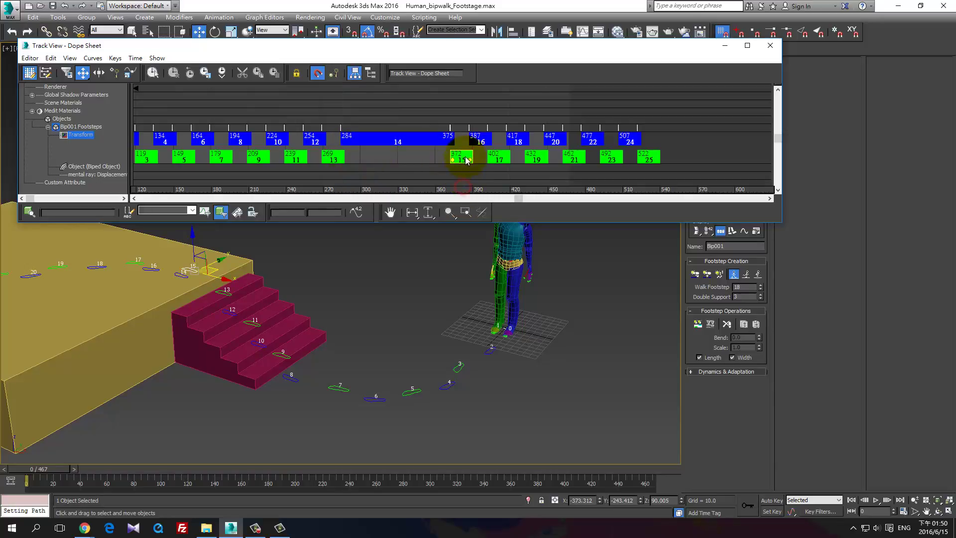
pyautogui.click(429, 158)
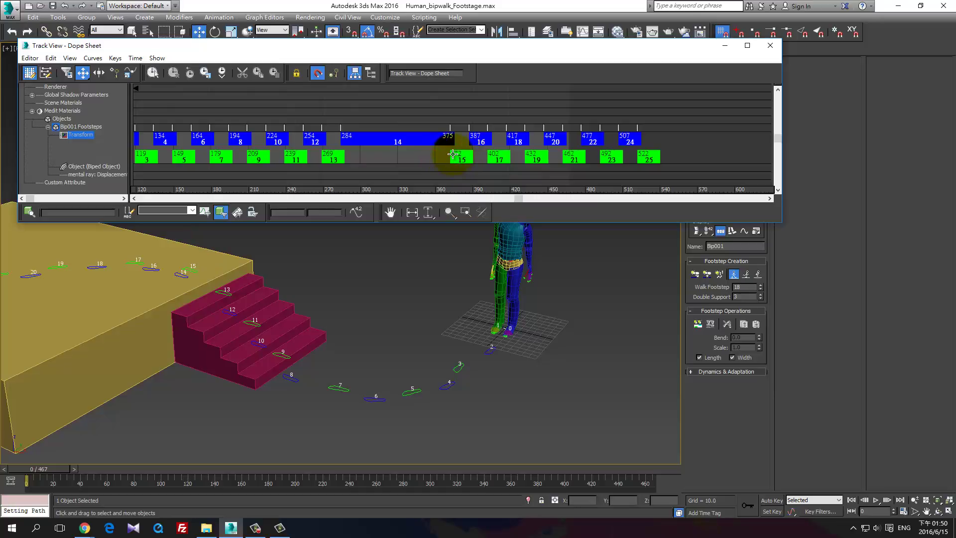
# - Move footstep 15's start to frame 298 and scrub the timeline to check the pause
pyautogui.moveTo(452, 154); pyautogui.dragTo(361, 163)
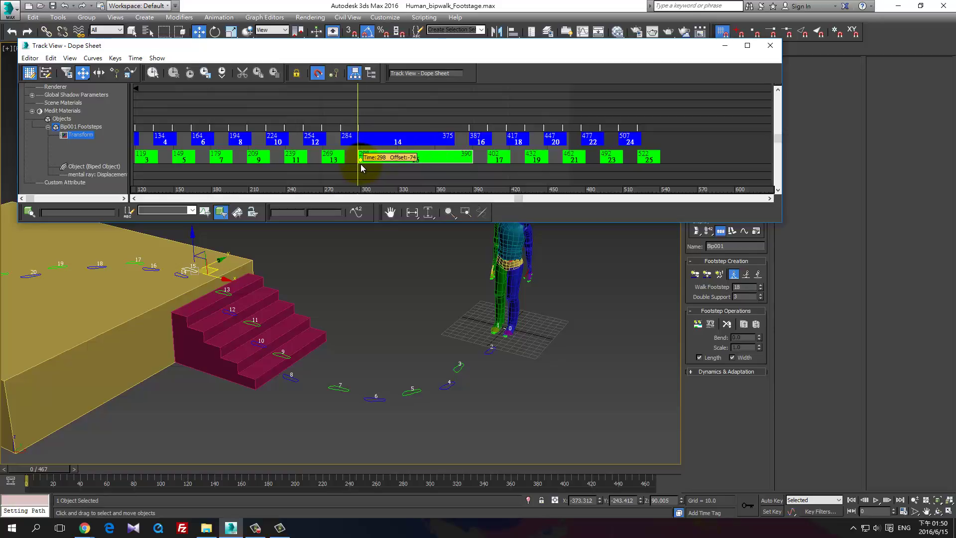
pyautogui.click(414, 187)
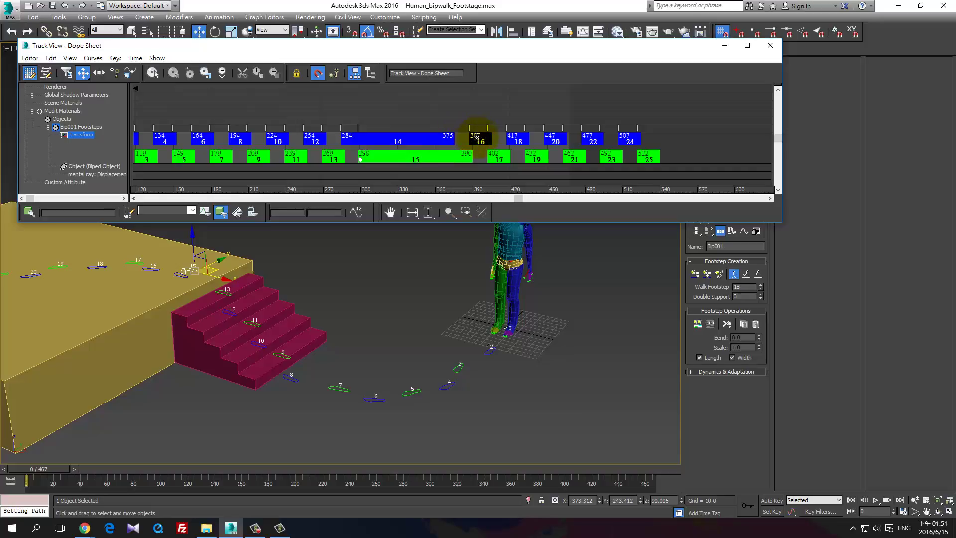
pyautogui.moveTo(55, 468)
pyautogui.mouseDown()
pyautogui.moveTo(452, 455)
pyautogui.moveTo(26, 456)
pyautogui.mouseUp()
# - Deactivate footsteps 0–25, create keys for the inactive footsteps, and scrub the new walk
pyautogui.press('w')
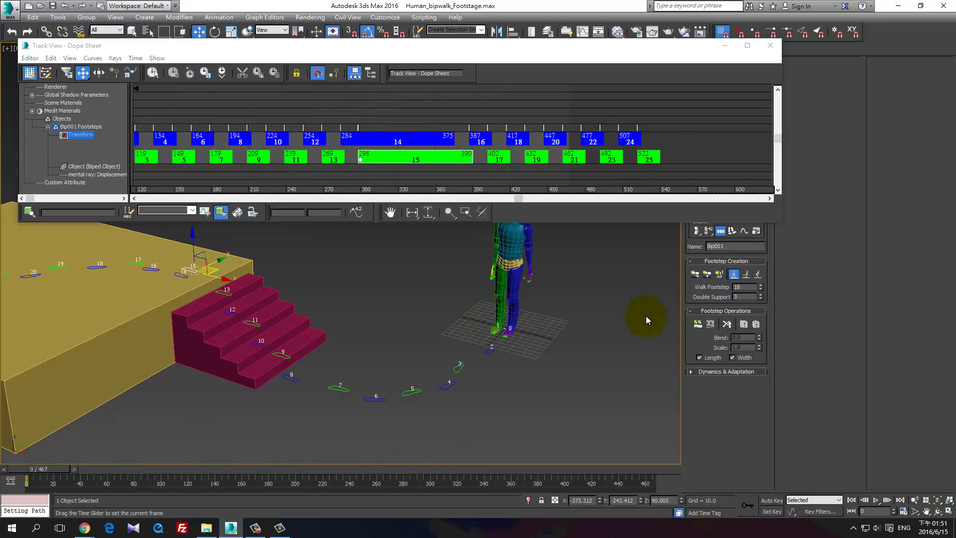
pyautogui.click(710, 326)
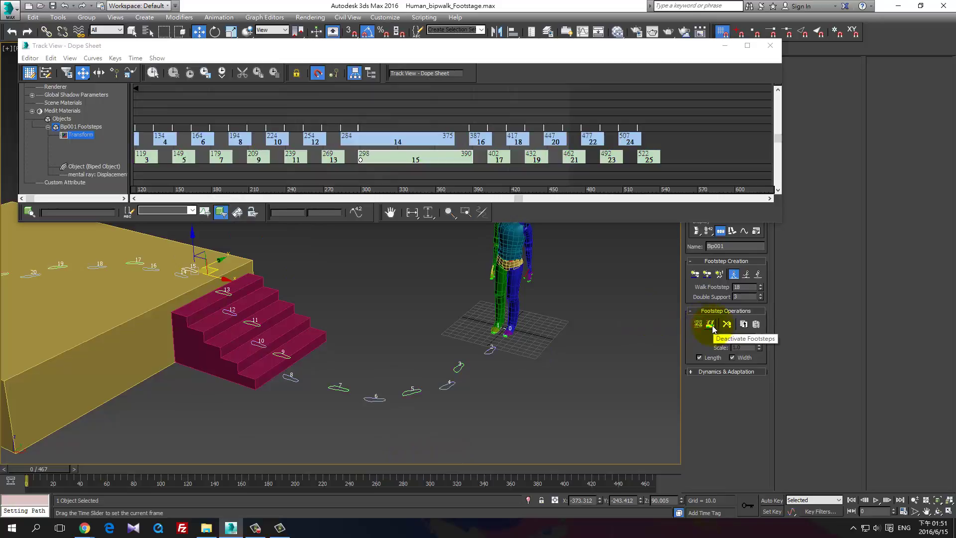
pyautogui.click(710, 325)
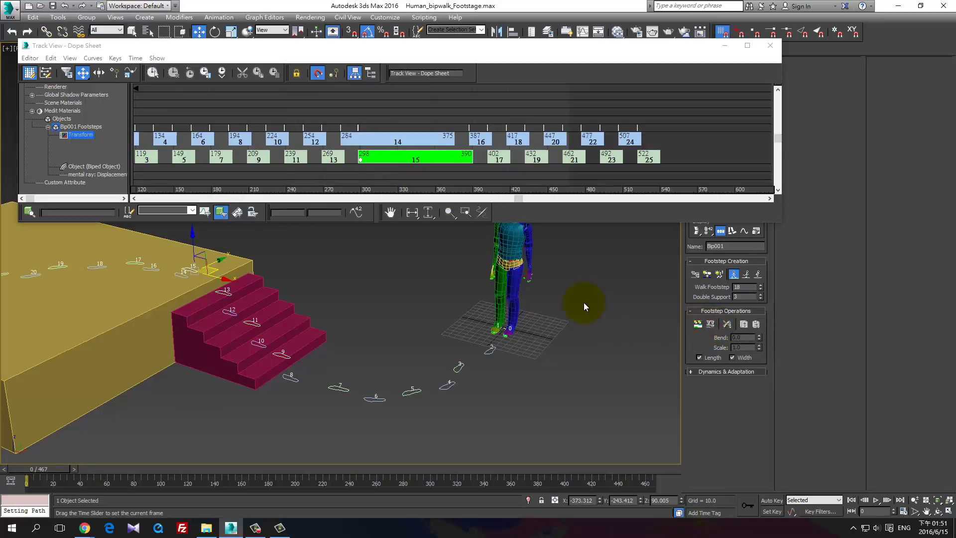
pyautogui.moveTo(576, 282); pyautogui.dragTo(2, 405)
pyautogui.scroll(-5, 256, 290)
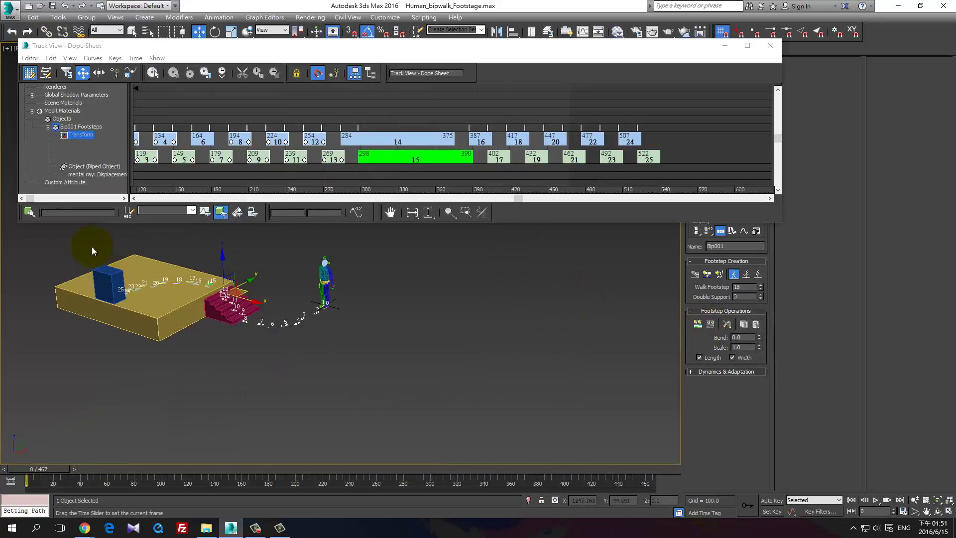
pyautogui.moveTo(75, 241); pyautogui.dragTo(465, 384)
pyautogui.click(708, 327)
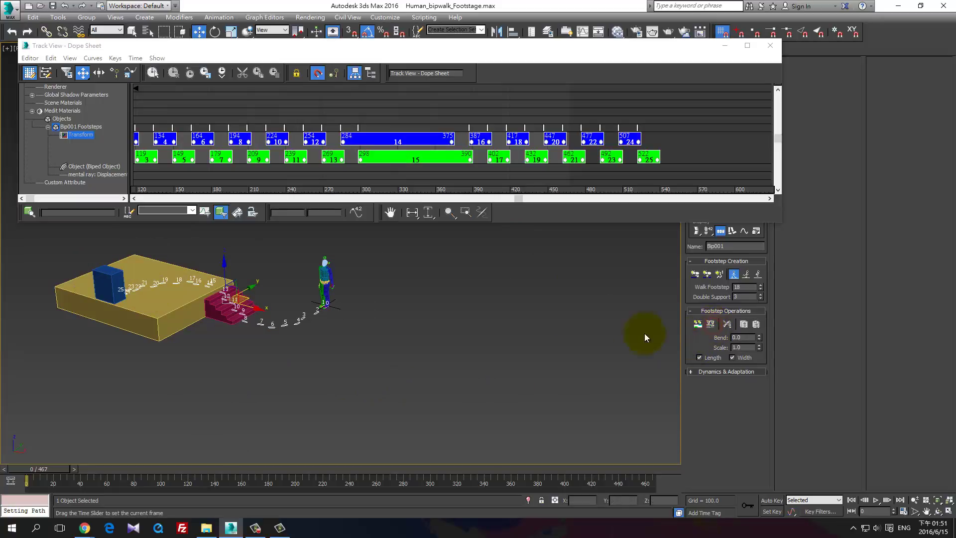
pyautogui.click(699, 324)
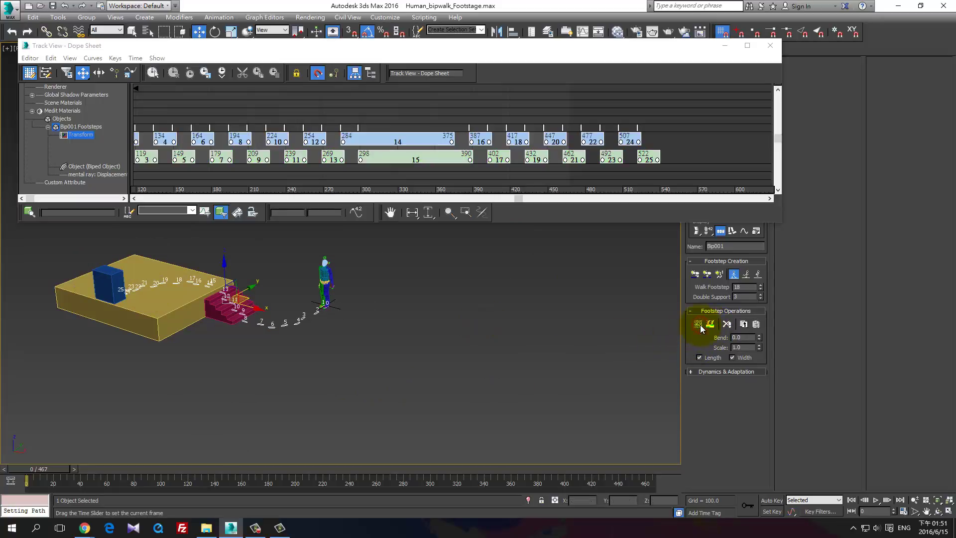
pyautogui.moveTo(46, 466)
pyautogui.mouseDown()
pyautogui.moveTo(495, 473)
pyautogui.moveTo(438, 484)
pyautogui.mouseUp()
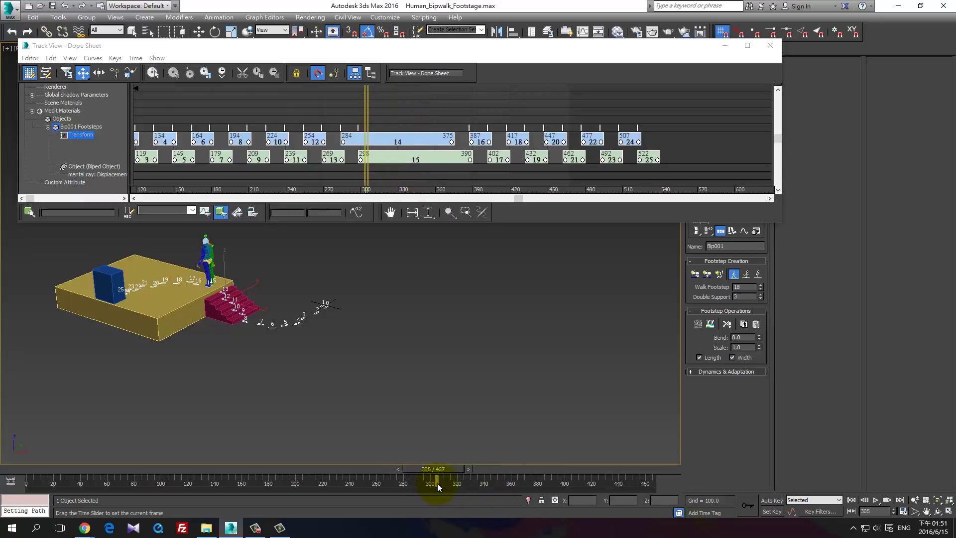
# - Review the pause near the stairs, then extend the animation end to frame 781
pyautogui.press('w')
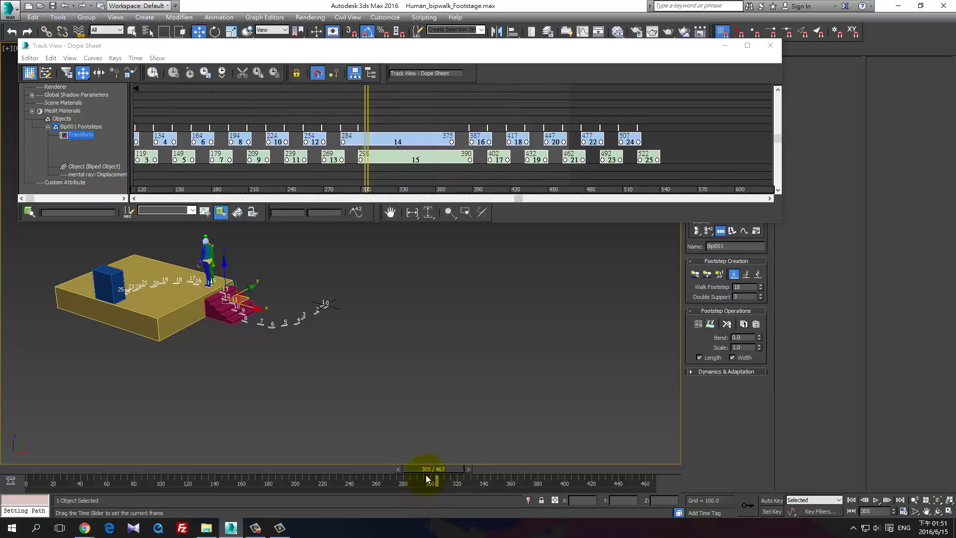
pyautogui.moveTo(427, 478)
pyautogui.mouseDown()
pyautogui.moveTo(409, 471)
pyautogui.moveTo(664, 482)
pyautogui.mouseUp()
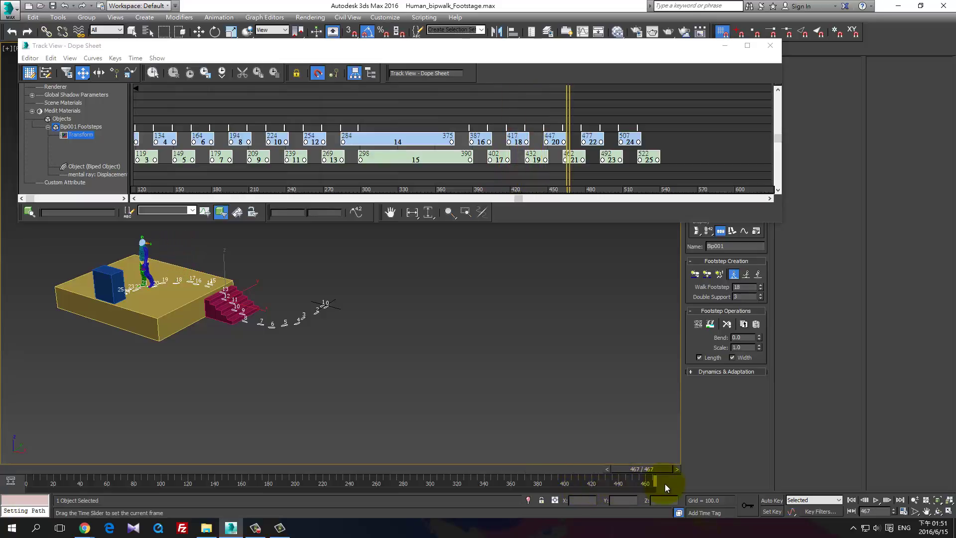
pyautogui.press('w')
pyautogui.keyDown('ctrl'); pyautogui.keyDown('alt'); pyautogui.moveTo(608, 482); pyautogui.dragTo(381, 483, button='right'); pyautogui.keyUp('alt'); pyautogui.keyUp('ctrl')
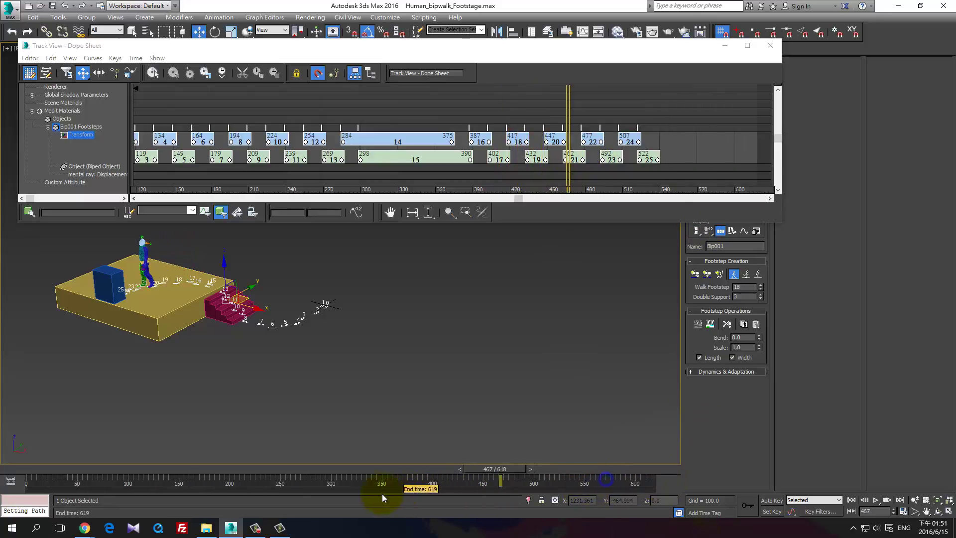
# - Pan the Dope Sheet to frames 330–810 and move to frame 507 where footstep 24 begins
pyautogui.click(601, 127)
pyautogui.moveTo(601, 127); pyautogui.dragTo(348, 122, button='middle')
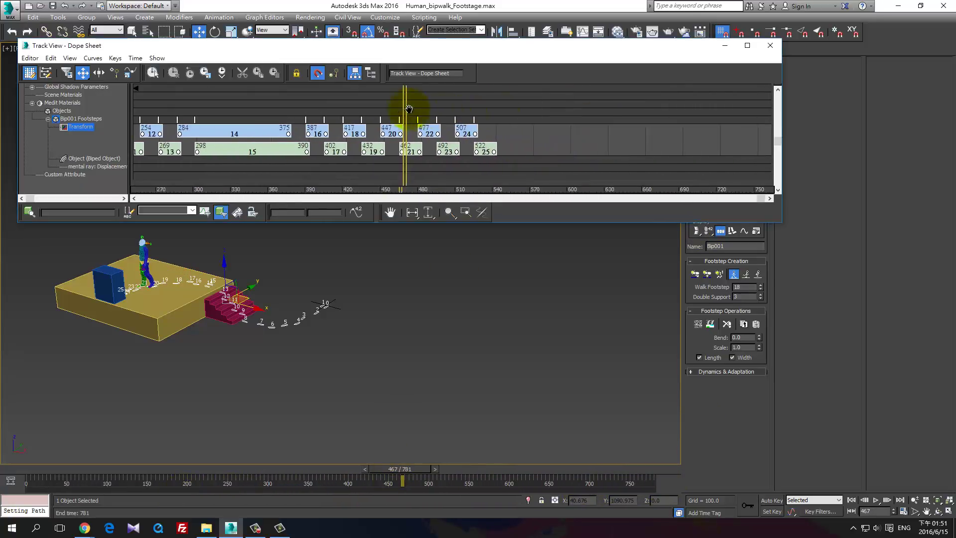
pyautogui.click(367, 130)
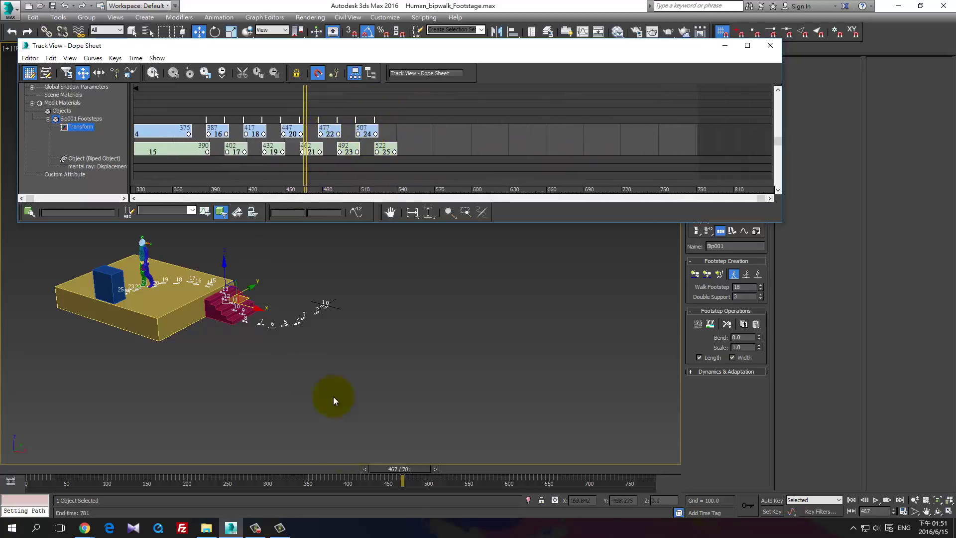
pyautogui.moveTo(399, 469); pyautogui.dragTo(431, 475)
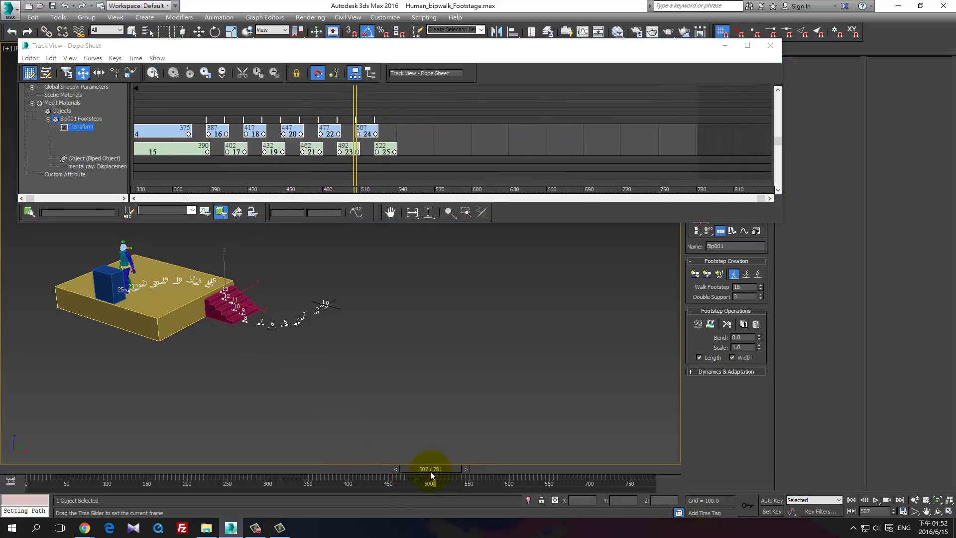
# - Stretch footsteps 24 and 25 to frame 780 and trim the animation to end at frame 750
pyautogui.press('w')
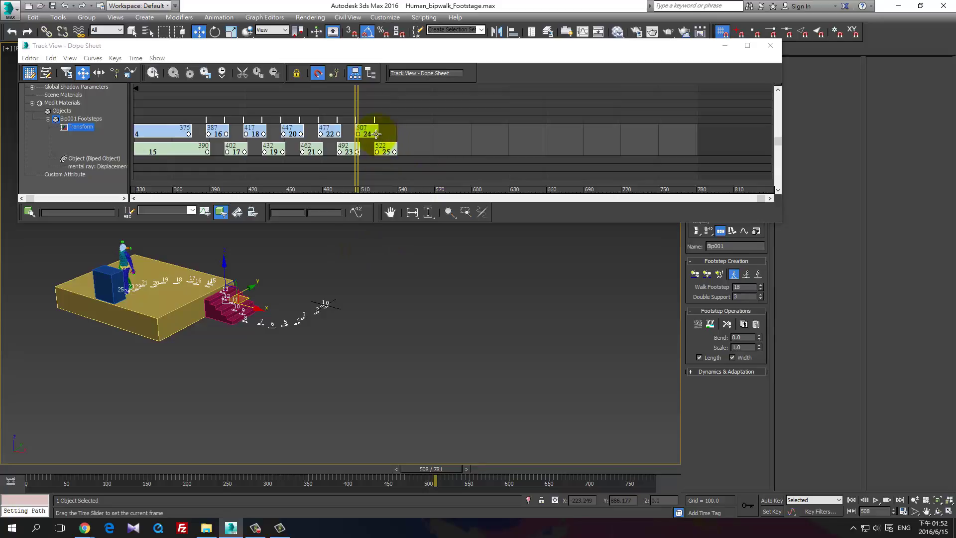
pyautogui.click(376, 134)
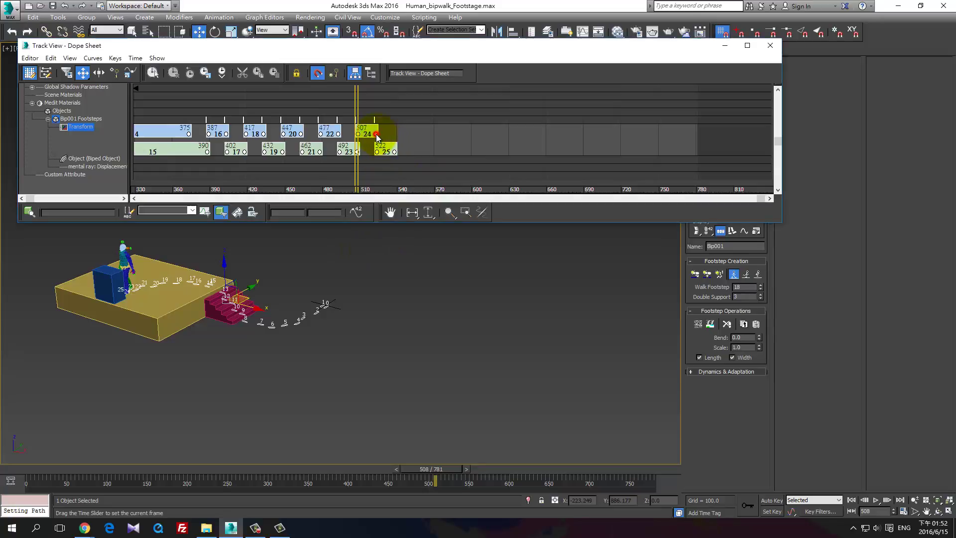
pyautogui.click(434, 127)
pyautogui.moveTo(375, 128); pyautogui.dragTo(694, 134)
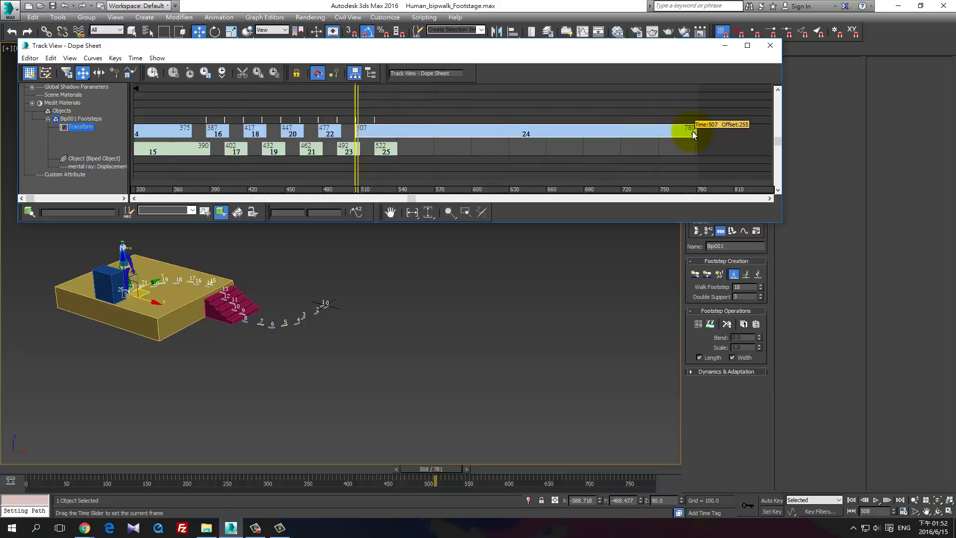
pyautogui.click(392, 148)
pyautogui.moveTo(392, 149); pyautogui.dragTo(692, 160)
pyautogui.keyDown('ctrl'); pyautogui.keyDown('alt'); pyautogui.moveTo(625, 485); pyautogui.dragTo(655, 488, button='right'); pyautogui.keyUp('alt'); pyautogui.keyUp('ctrl')
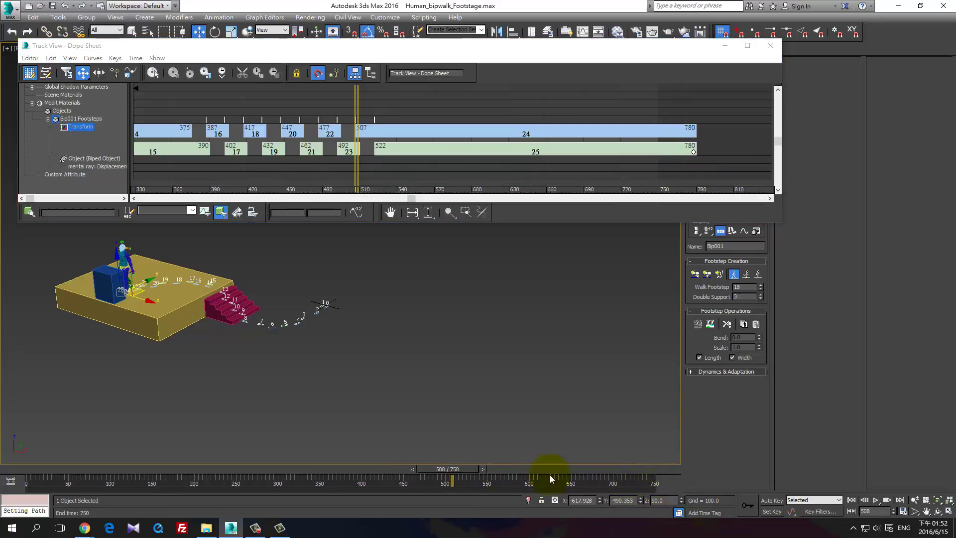
pyautogui.moveTo(464, 468)
pyautogui.mouseDown()
pyautogui.moveTo(128, 468)
pyautogui.moveTo(336, 475)
pyautogui.moveTo(632, 506)
pyautogui.moveTo(605, 516)
pyautogui.moveTo(416, 518)
pyautogui.moveTo(486, 518)
pyautogui.mouseUp()
# - Scrub the walk's ending from frame 544 through the final standing pause, back to frame 0
pyautogui.press('w')
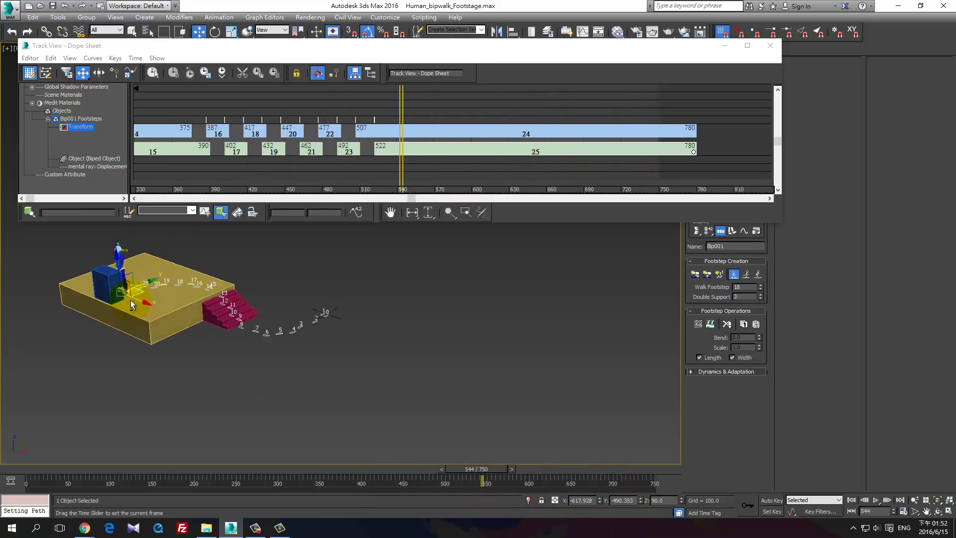
pyautogui.keyDown('alt'); pyautogui.moveTo(165, 309); pyautogui.dragTo(124, 287, button='middle'); pyautogui.keyUp('alt')
pyautogui.scroll(2, 124, 287)
pyautogui.scroll(5, 124, 287)
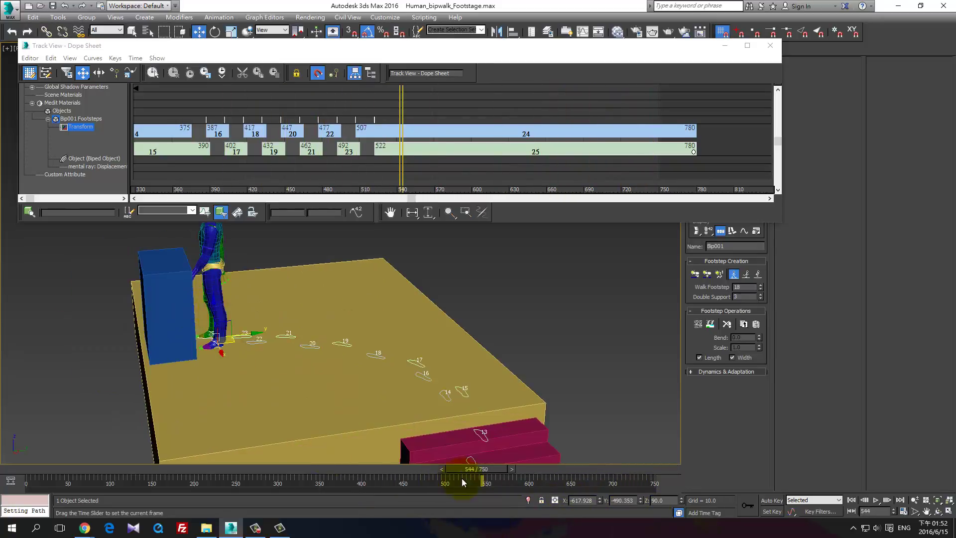
pyautogui.moveTo(490, 473)
pyautogui.mouseDown()
pyautogui.moveTo(336, 468)
pyautogui.moveTo(486, 474)
pyautogui.moveTo(523, 486)
pyautogui.moveTo(497, 488)
pyautogui.moveTo(467, 483)
pyautogui.moveTo(525, 481)
pyautogui.moveTo(406, 476)
pyautogui.moveTo(453, 481)
pyautogui.mouseUp()
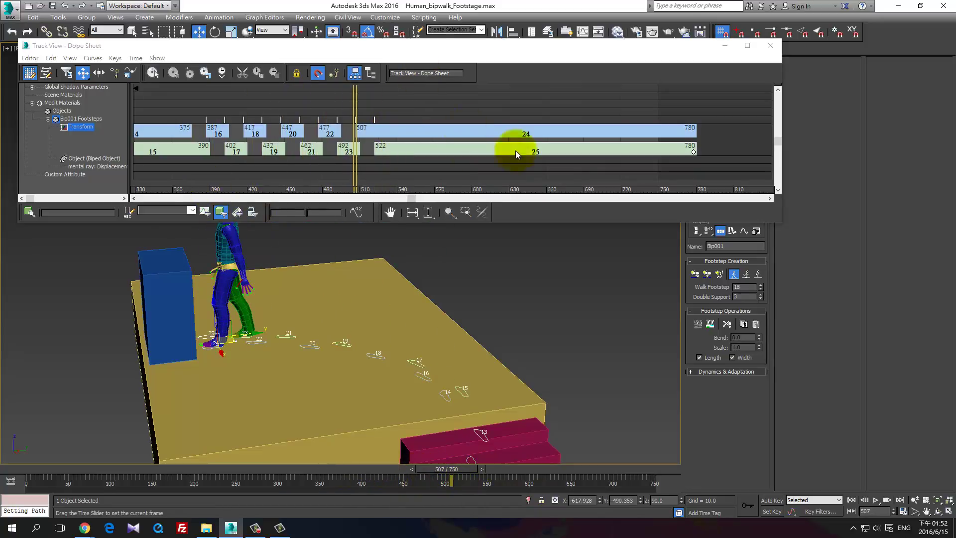
pyautogui.moveTo(452, 469)
pyautogui.mouseDown()
pyautogui.moveTo(559, 476)
pyautogui.moveTo(5, 448)
pyautogui.mouseUp()
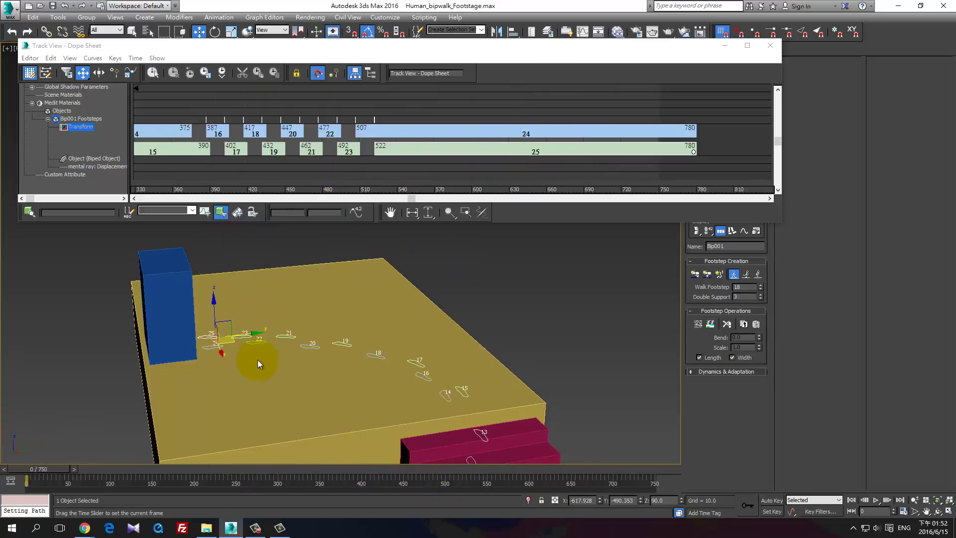
# - Zoom out and orbit to a lower view of the whole scene and blue box
pyautogui.scroll(-5, 258, 359)
pyautogui.press('w')
pyautogui.keyDown('alt'); pyautogui.moveTo(315, 369); pyautogui.dragTo(319, 348, button='middle'); pyautogui.keyUp('alt')
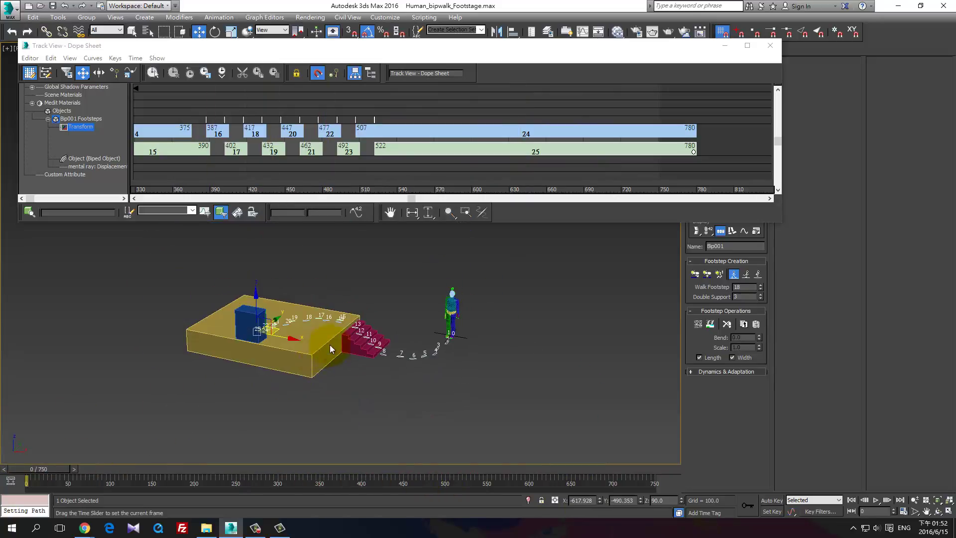
# - Move the Dope Sheet aside, then close it and turn off Footstep Mode
pyautogui.moveTo(673, 52); pyautogui.dragTo(658, 319)
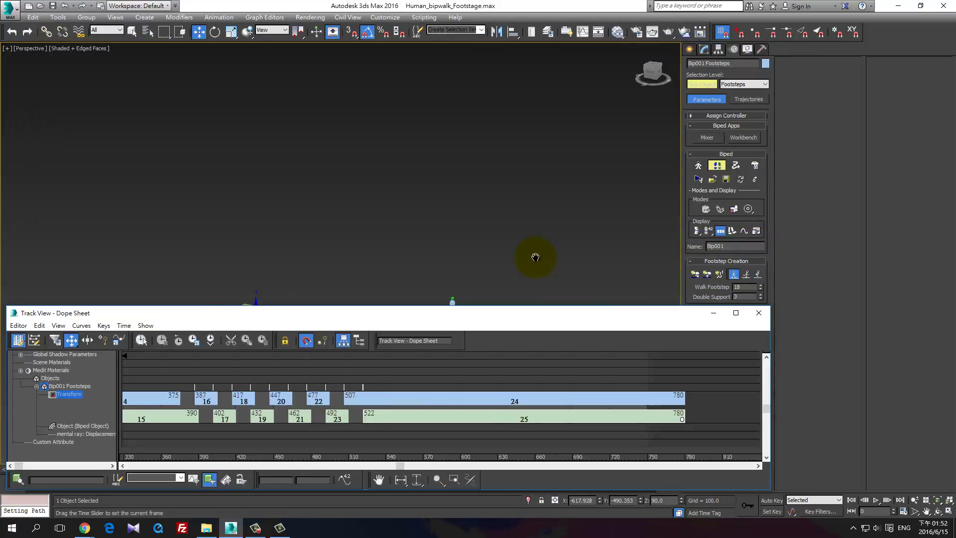
pyautogui.moveTo(535, 257); pyautogui.dragTo(518, 268, button='middle')
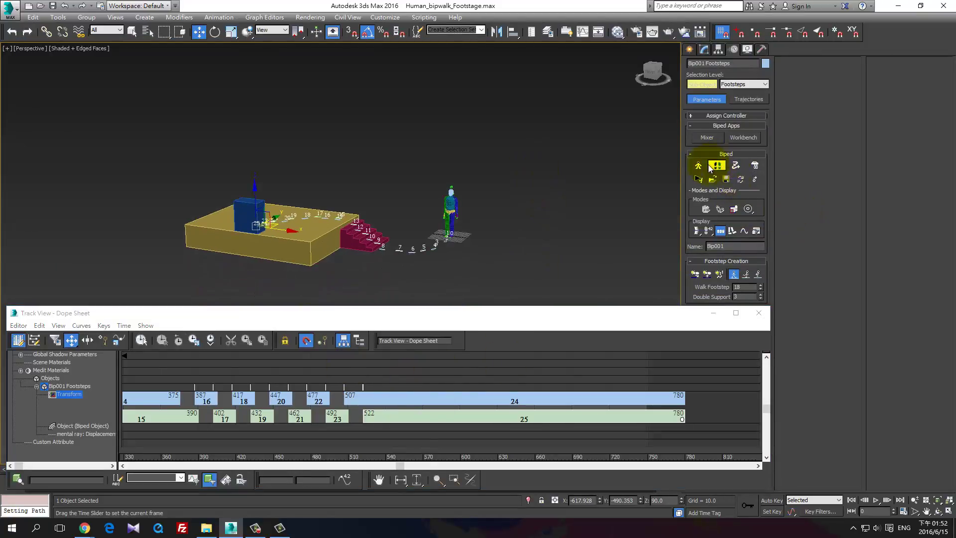
pyautogui.click(758, 313)
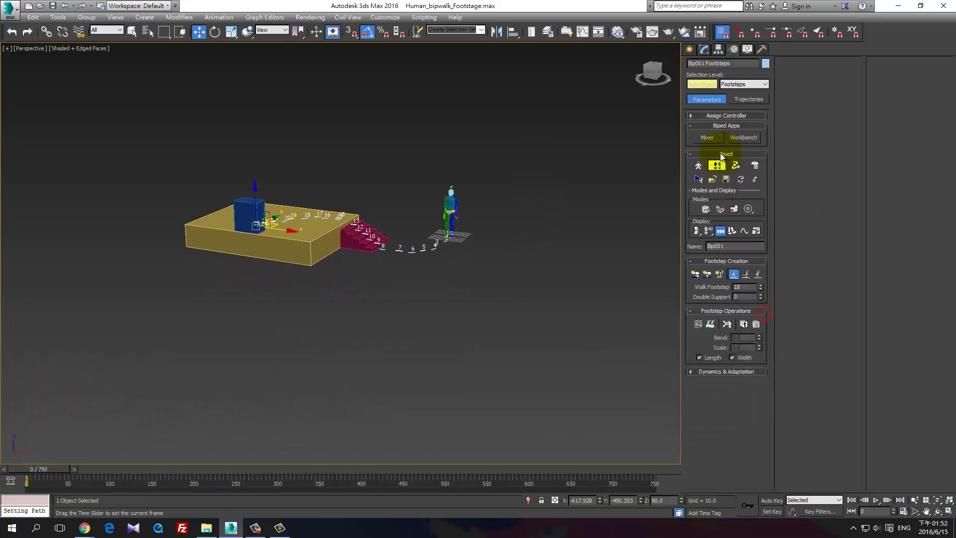
pyautogui.click(716, 166)
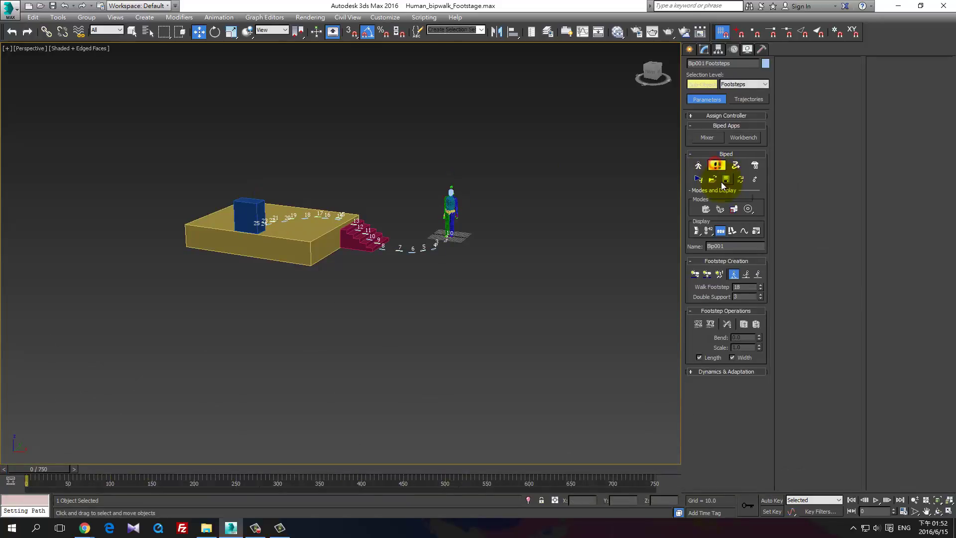
# - Open the Curve Editor and switch the Track View to the Dope Sheet
pyautogui.click(585, 33)
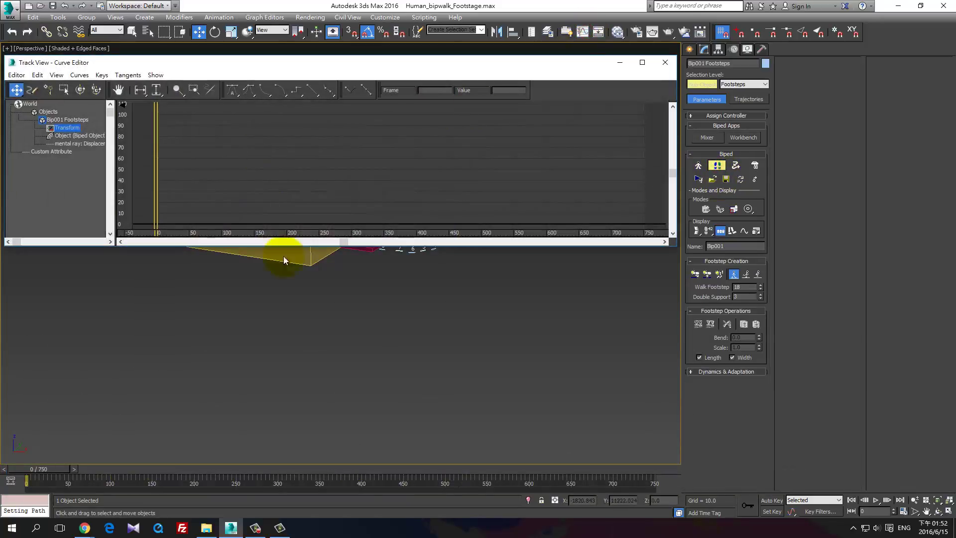
pyautogui.rightClick(321, 312)
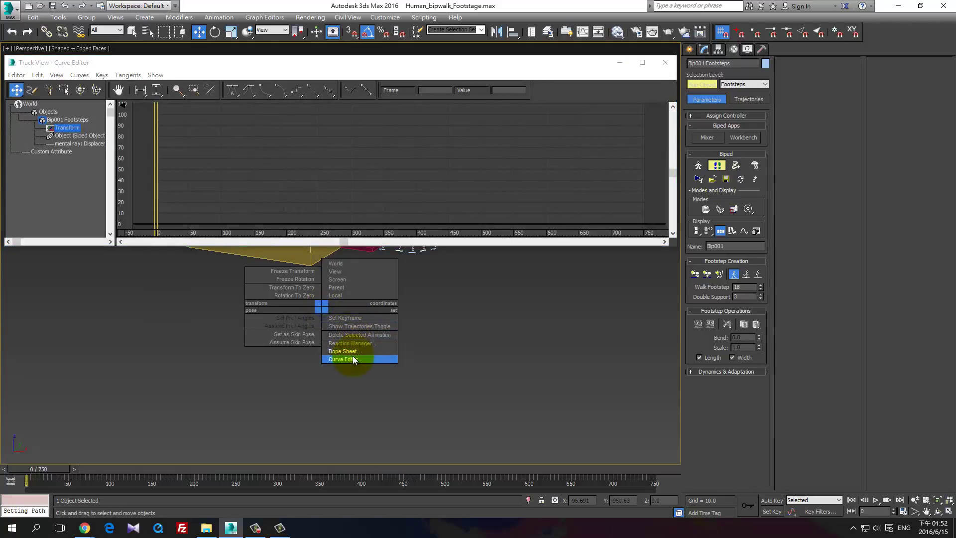
pyautogui.click(16, 75)
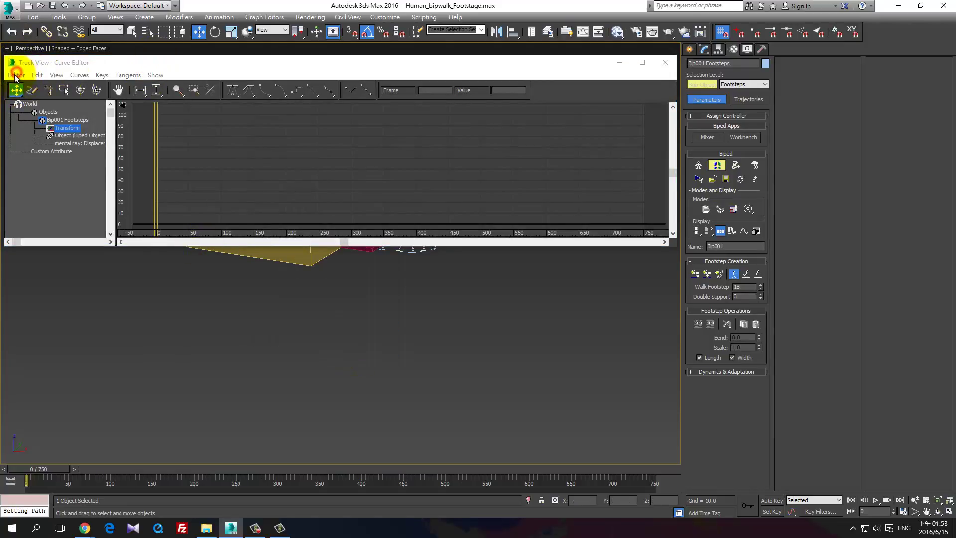
pyautogui.click(33, 97)
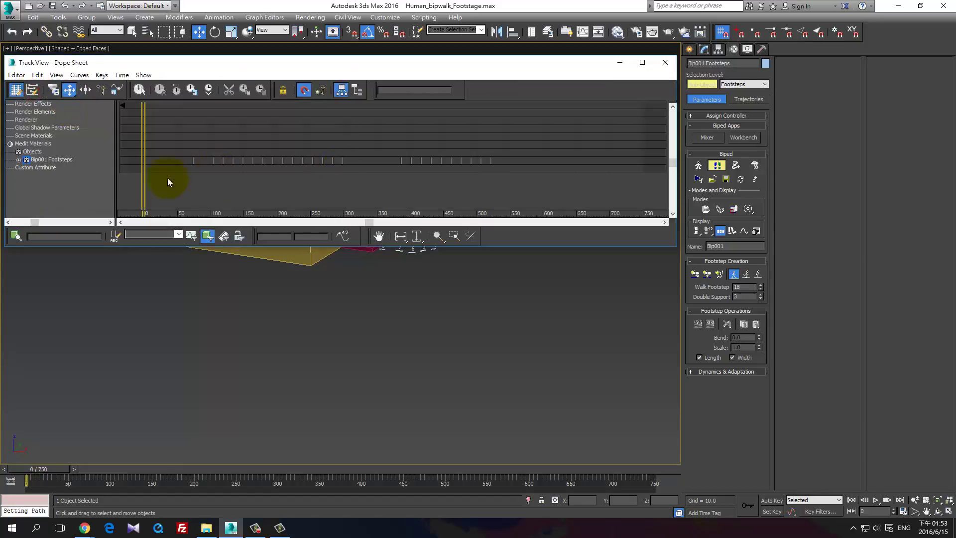
# - Expand Bip001 Footsteps and shift footstep 14 and later keys earlier, spanning frames 0–706
pyautogui.click(19, 159)
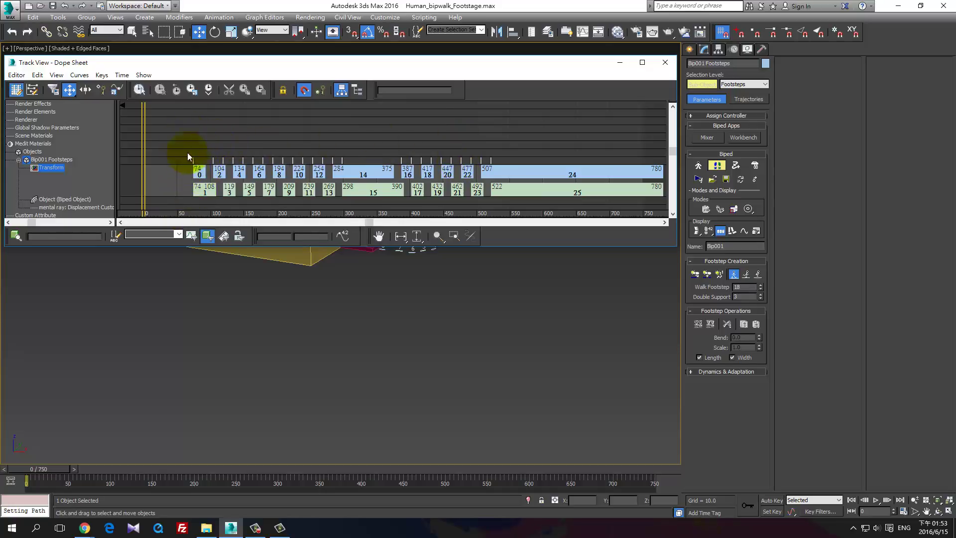
pyautogui.moveTo(180, 136); pyautogui.dragTo(301, 221)
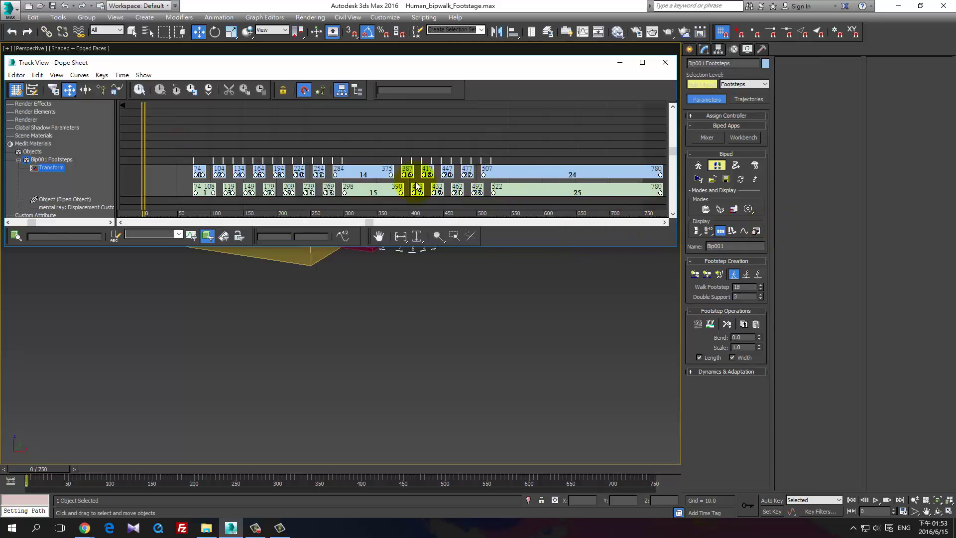
pyautogui.click(378, 174)
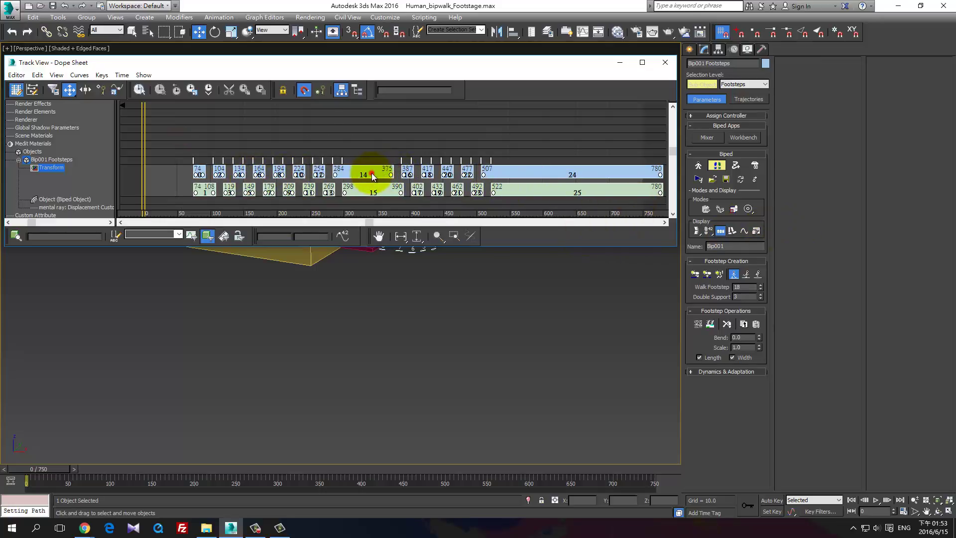
pyautogui.moveTo(372, 176); pyautogui.dragTo(321, 177)
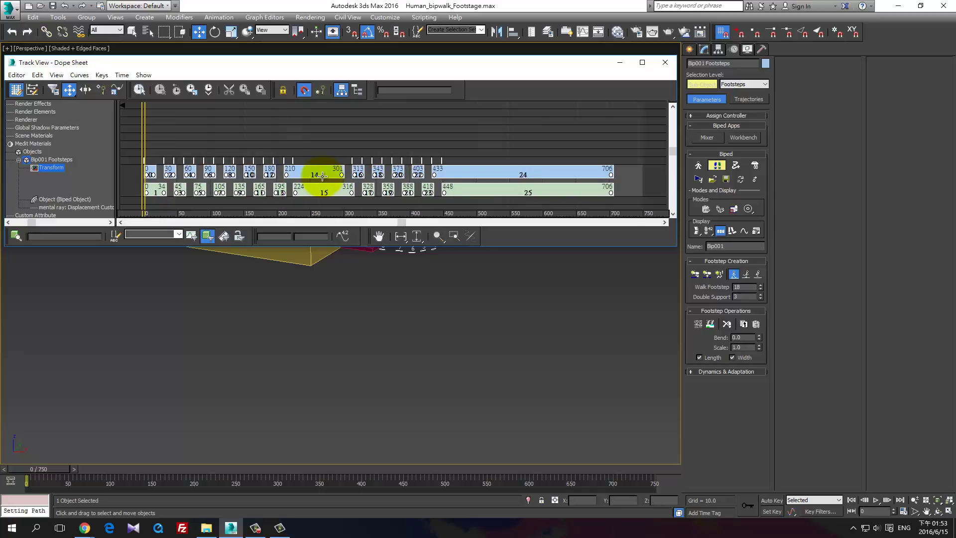
# - Clear the key selection and trim the animation range to end at frame 660
pyautogui.click(190, 183)
pyautogui.click(52, 458)
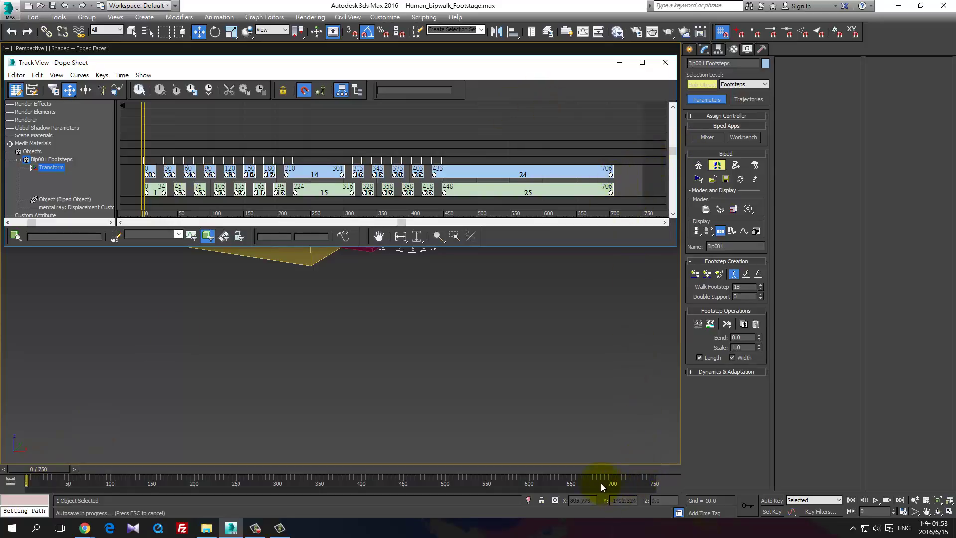
pyautogui.moveTo(598, 482)
pyautogui.keyDown('ctrl'); pyautogui.keyDown('alt'); pyautogui.mouseDown(button='right')
pyautogui.moveTo(649, 482)
pyautogui.moveTo(610, 480)
pyautogui.moveTo(620, 477)
pyautogui.mouseUp(button='right'); pyautogui.keyUp('alt'); pyautogui.keyUp('ctrl')
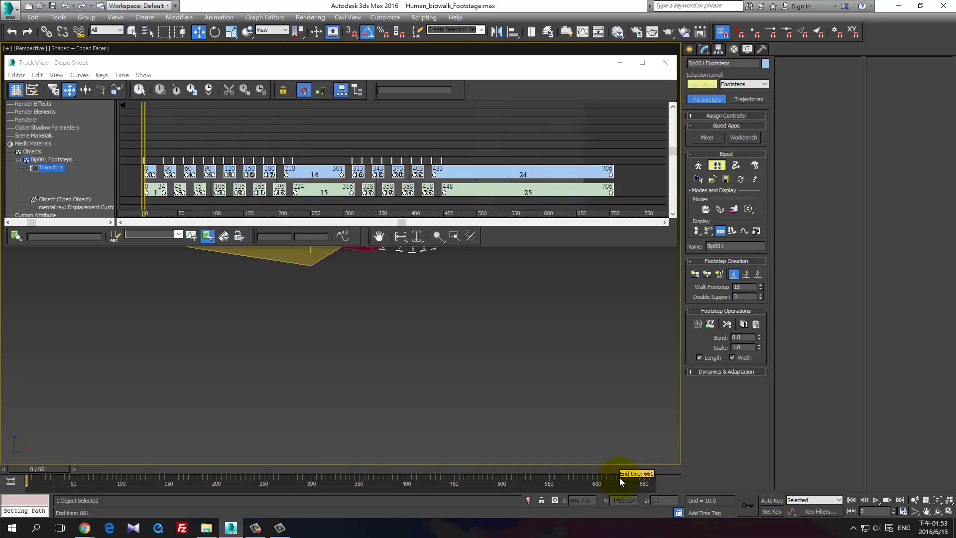
pyautogui.keyDown('ctrl'); pyautogui.keyDown('alt'); pyautogui.moveTo(619, 477); pyautogui.dragTo(620, 477, button='right'); pyautogui.keyUp('alt'); pyautogui.keyUp('ctrl')
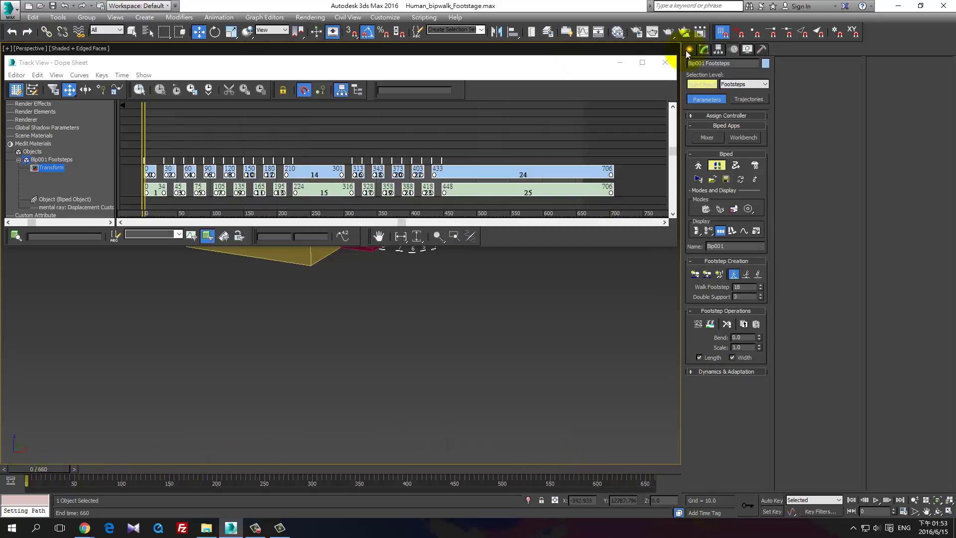
# - Close the Dope Sheet and play back the shortened walk up the stairs
pyautogui.click(665, 62)
pyautogui.scroll(3, 402, 283)
pyautogui.scroll(3, 402, 284)
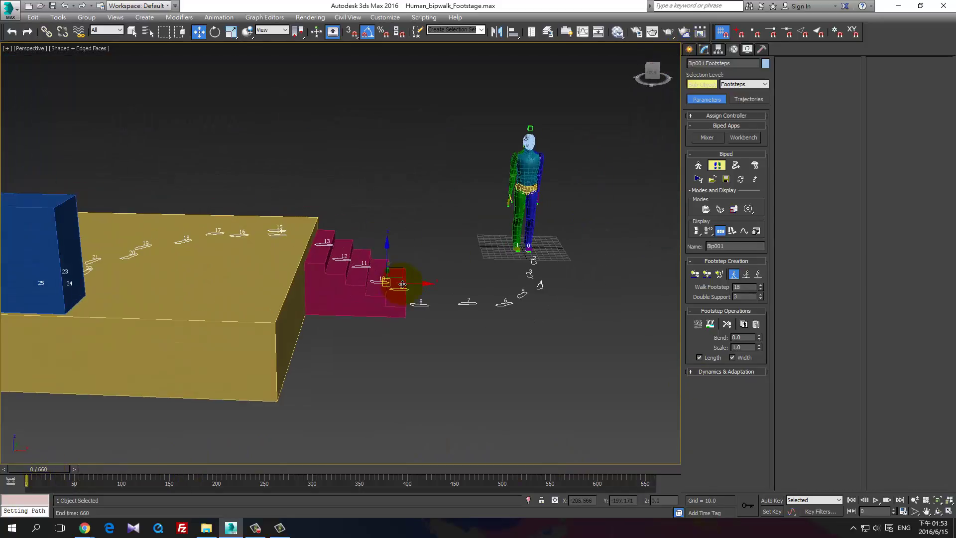
pyautogui.moveTo(402, 284); pyautogui.dragTo(463, 301, button='middle')
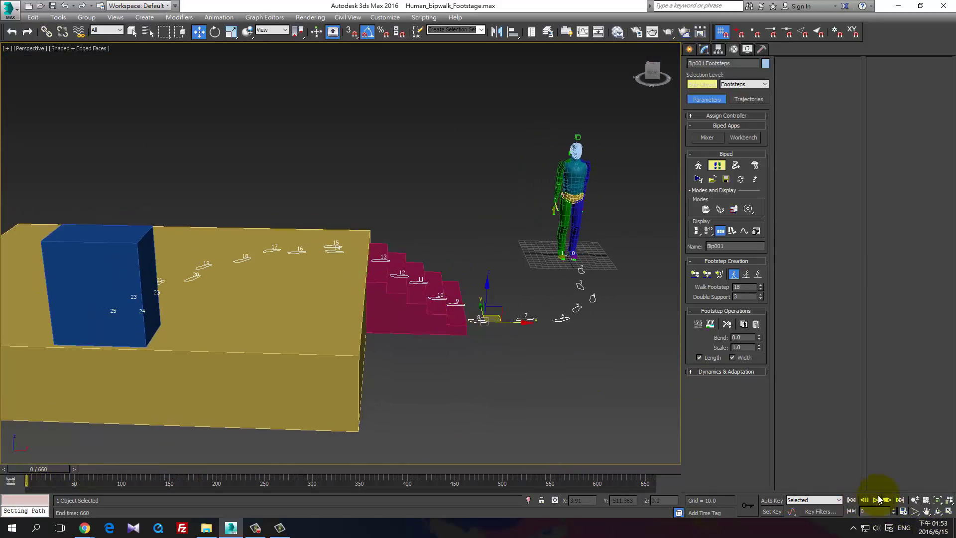
pyautogui.click(876, 502)
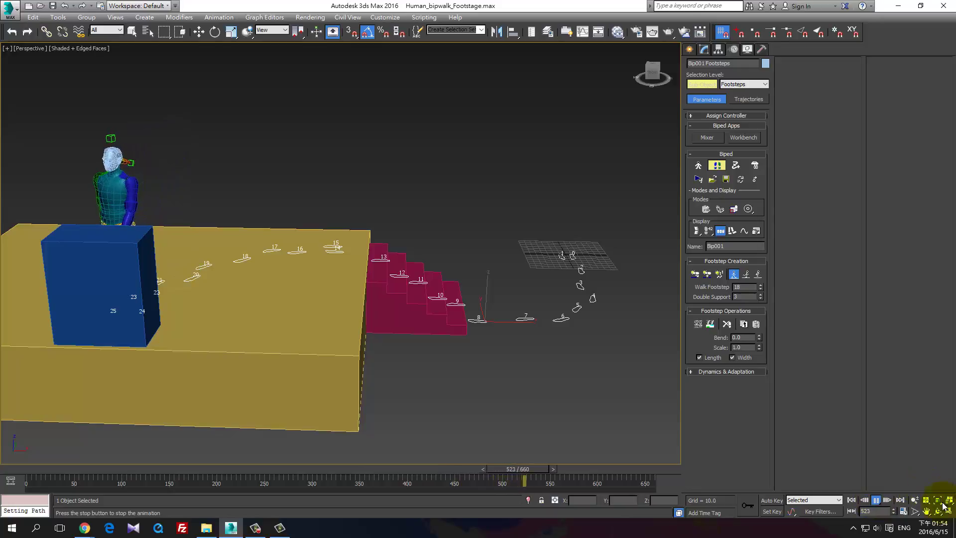
pyautogui.click(876, 499)
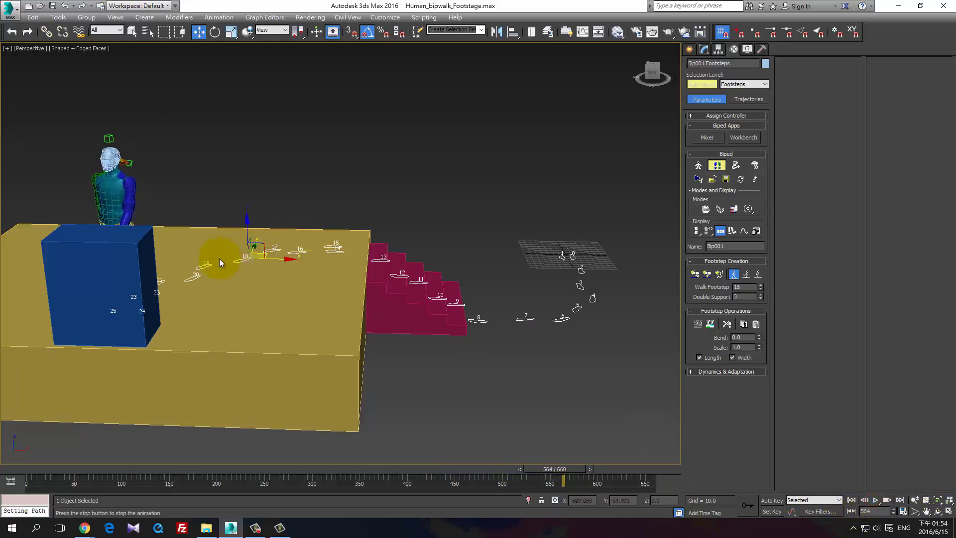
# - Nudge one platform footstep slightly from a top-down view
pyautogui.moveTo(233, 265)
pyautogui.keyDown('alt'); pyautogui.mouseDown(button='middle')
pyautogui.moveTo(273, 273)
pyautogui.moveTo(277, 305)
pyautogui.moveTo(230, 324)
pyautogui.moveTo(255, 260)
pyautogui.mouseUp(button='middle'); pyautogui.keyUp('alt')
pyautogui.click(257, 256)
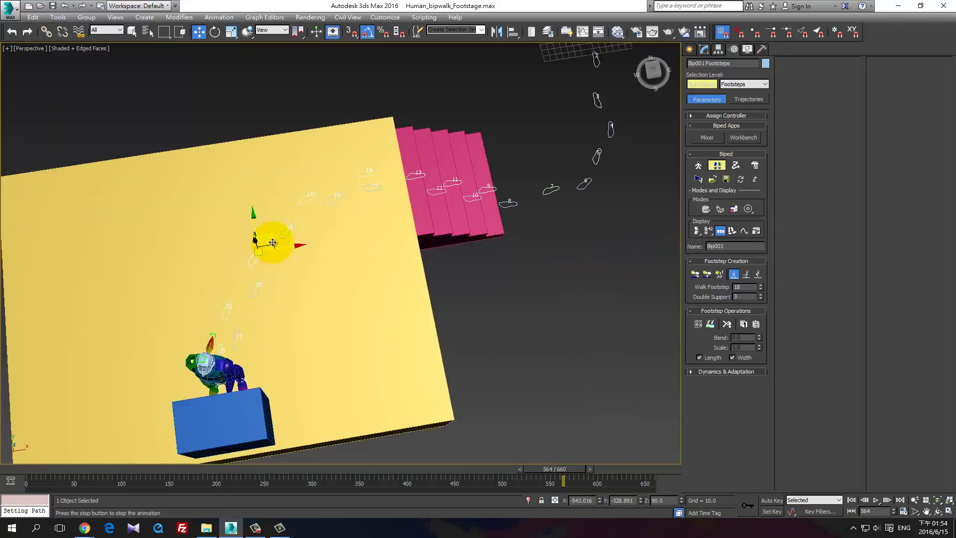
pyautogui.moveTo(273, 239); pyautogui.dragTo(275, 235)
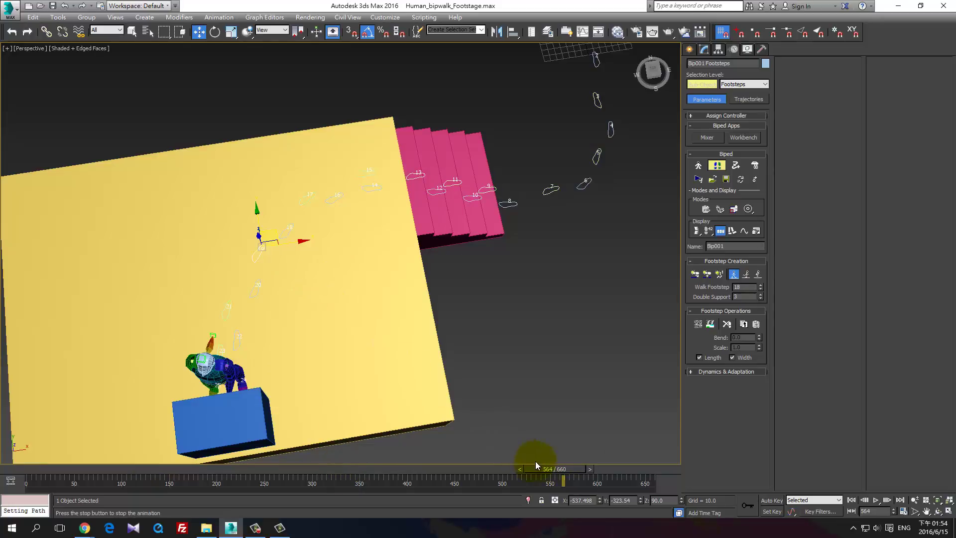
# - Scrub to frames 374 and 530, tilt to view the whole scene, then switch to Camtasia Studio
pyautogui.moveTo(535, 465)
pyautogui.mouseDown()
pyautogui.moveTo(241, 476)
pyautogui.moveTo(530, 481)
pyautogui.mouseUp()
pyautogui.press('w')
pyautogui.moveTo(203, 349)
pyautogui.keyDown('alt'); pyautogui.mouseDown(button='middle')
pyautogui.moveTo(323, 336)
pyautogui.moveTo(158, 308)
pyautogui.mouseUp(button='middle'); pyautogui.keyUp('alt')
pyautogui.keyDown('alt'); pyautogui.moveTo(347, 303); pyautogui.dragTo(347, 530, button='middle'); pyautogui.keyUp('alt')
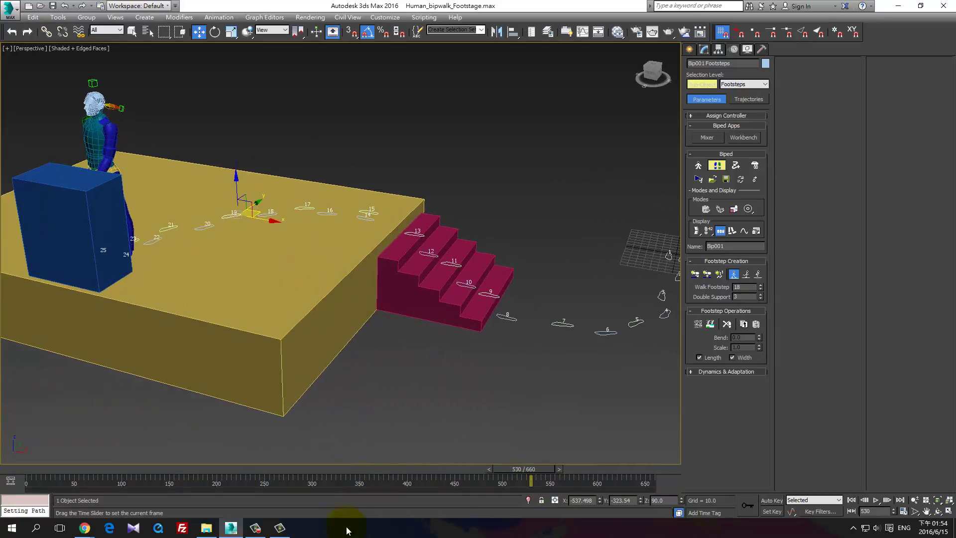
pyautogui.click(256, 528)
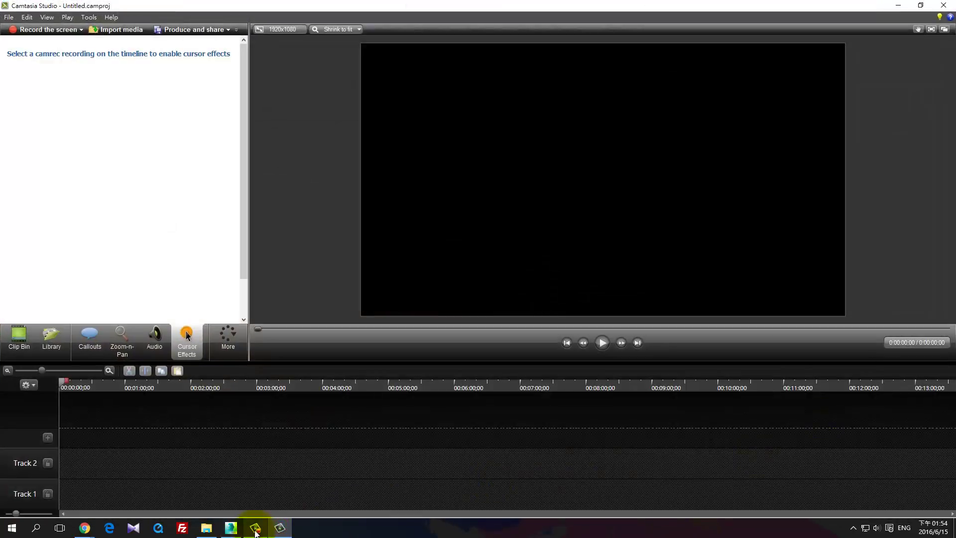